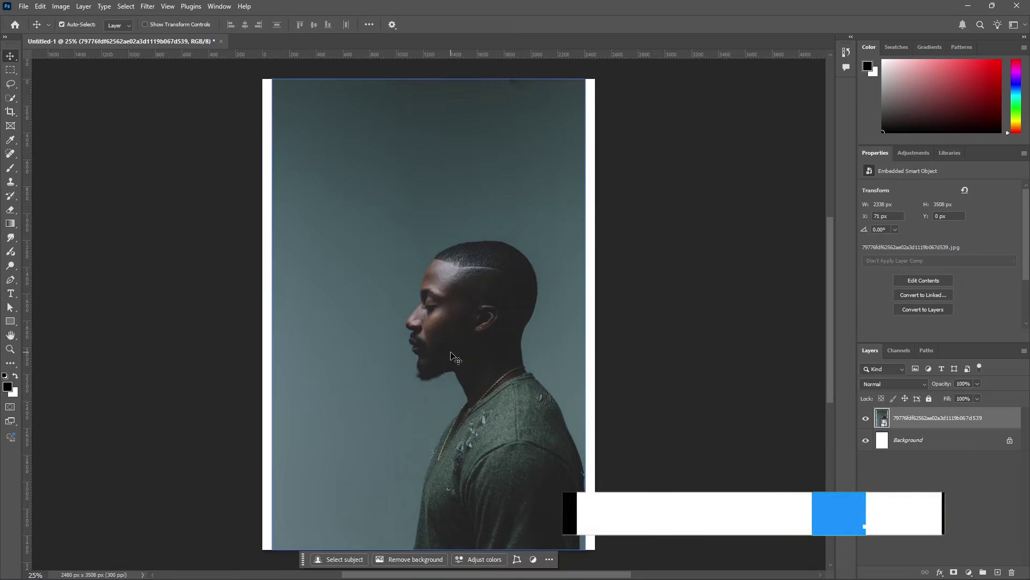
Step: Enlarge the portrait layer to about 4980 by 7474 px and reposition it so the head profile fills the canvas
{"action": "scroll", "coordinate": [436, 358], "scroll_direction": "down", "scroll_amount": 3}
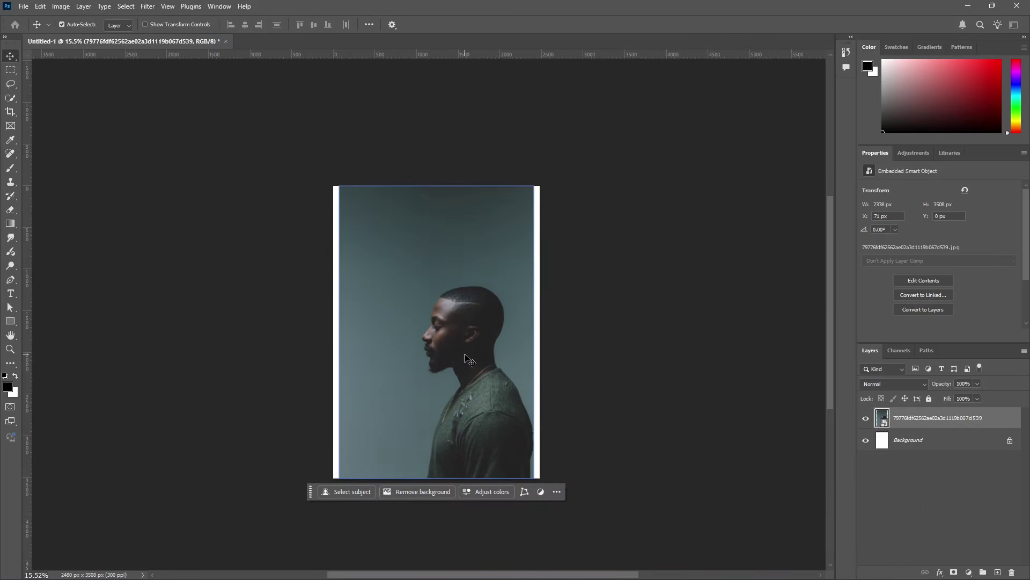
{"action": "key", "text": "ctrl+t"}
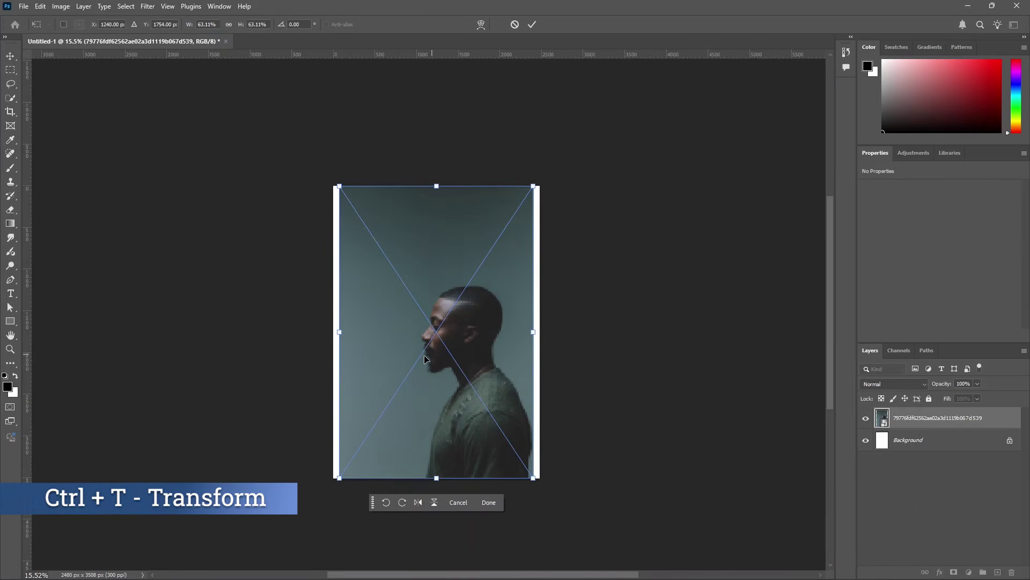
{"action": "scroll", "coordinate": [435, 354], "scroll_direction": "down", "scroll_amount": 1}
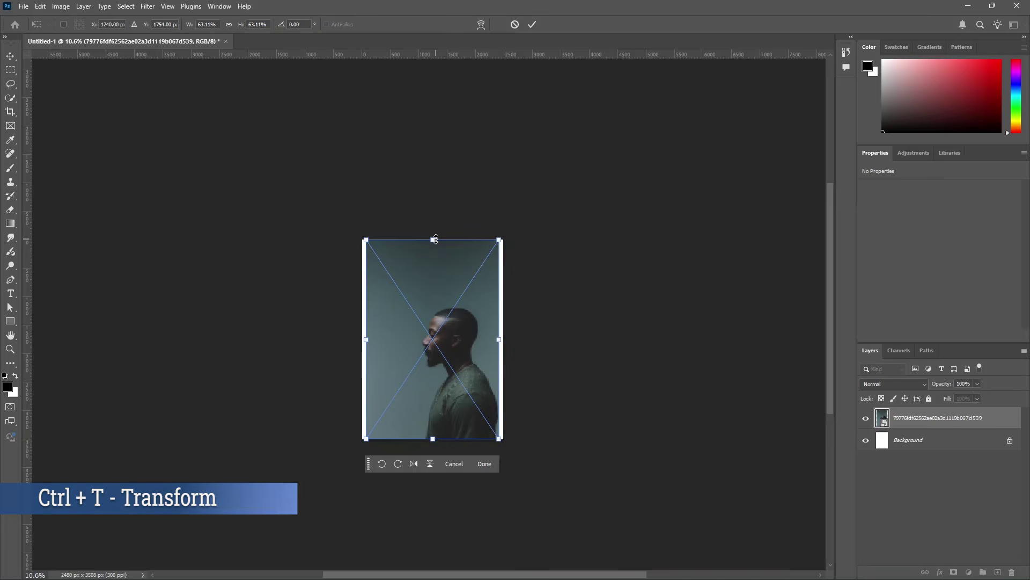
{"action": "left_click_drag", "start_coordinate": [432, 237], "coordinate": [443, 126]}
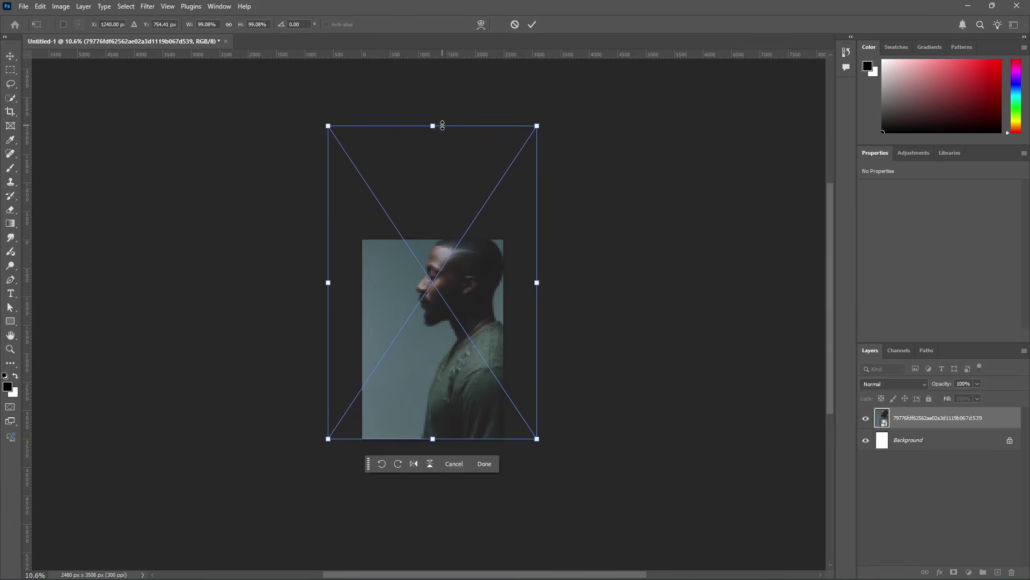
{"action": "left_click_drag", "start_coordinate": [464, 307], "coordinate": [445, 417]}
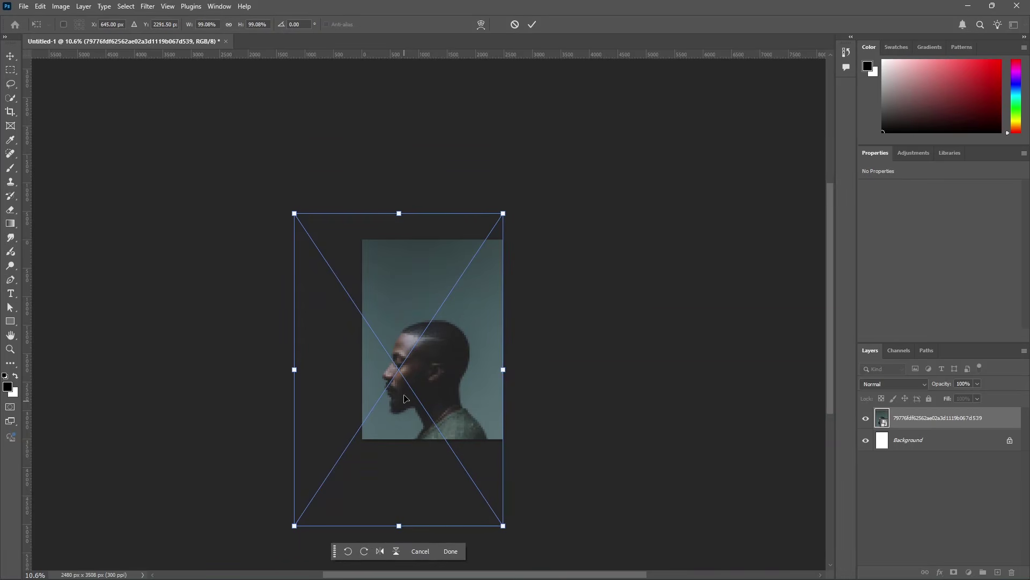
{"action": "scroll", "coordinate": [436, 405], "scroll_direction": "up", "scroll_amount": 2}
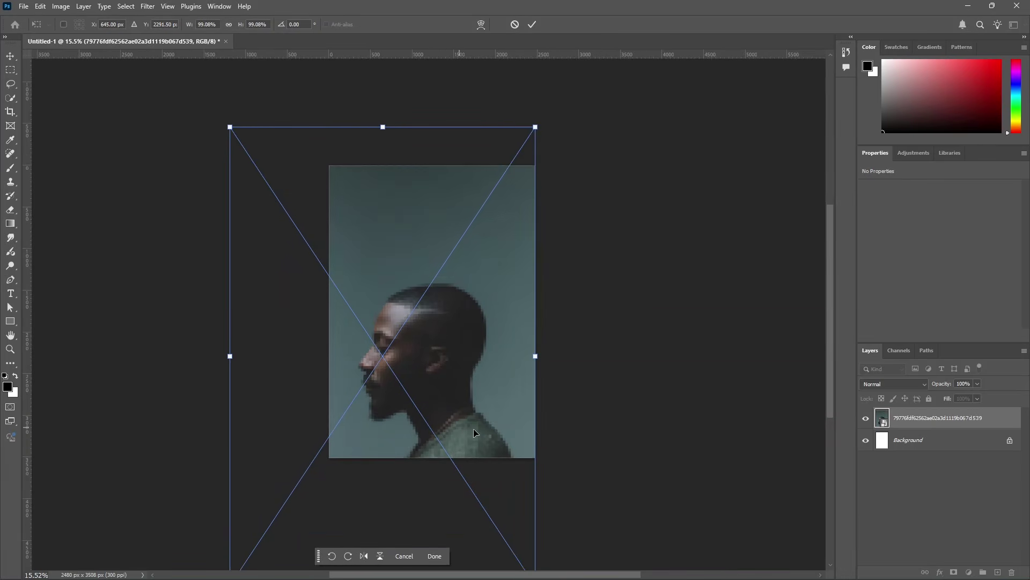
{"action": "scroll", "coordinate": [473, 428], "scroll_direction": "down", "scroll_amount": 3}
{"action": "left_click_drag", "start_coordinate": [419, 230], "coordinate": [417, 124]}
{"action": "left_click_drag", "start_coordinate": [439, 331], "coordinate": [439, 377]}
{"action": "scroll", "coordinate": [480, 349], "scroll_direction": "up", "scroll_amount": 3}
{"action": "key", "text": "Return"}
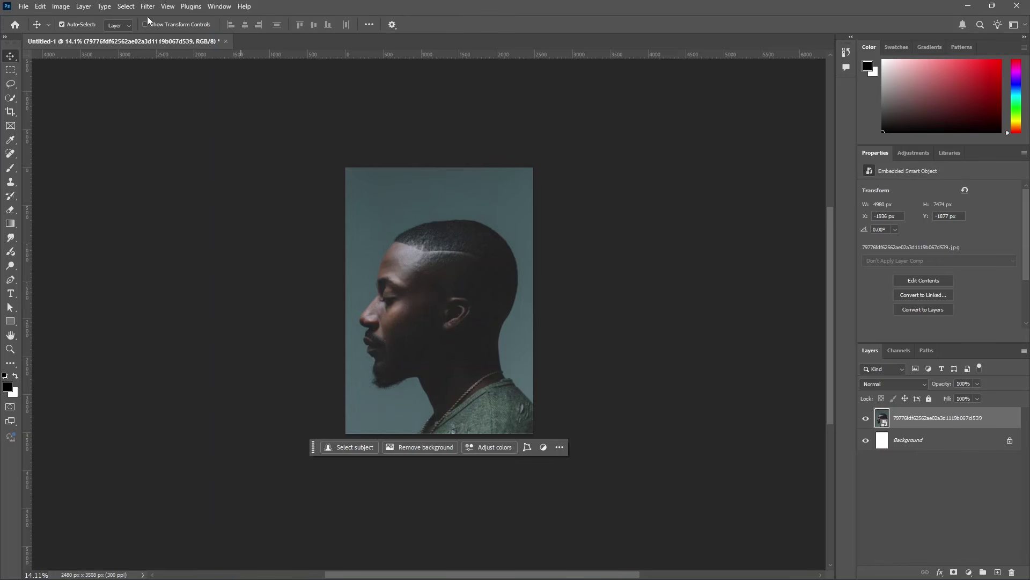
Step: Select the man in the portrait as the subject and hide his background with a layer mask
{"action": "left_click", "coordinate": [127, 6]}
{"action": "left_click", "coordinate": [133, 131]}
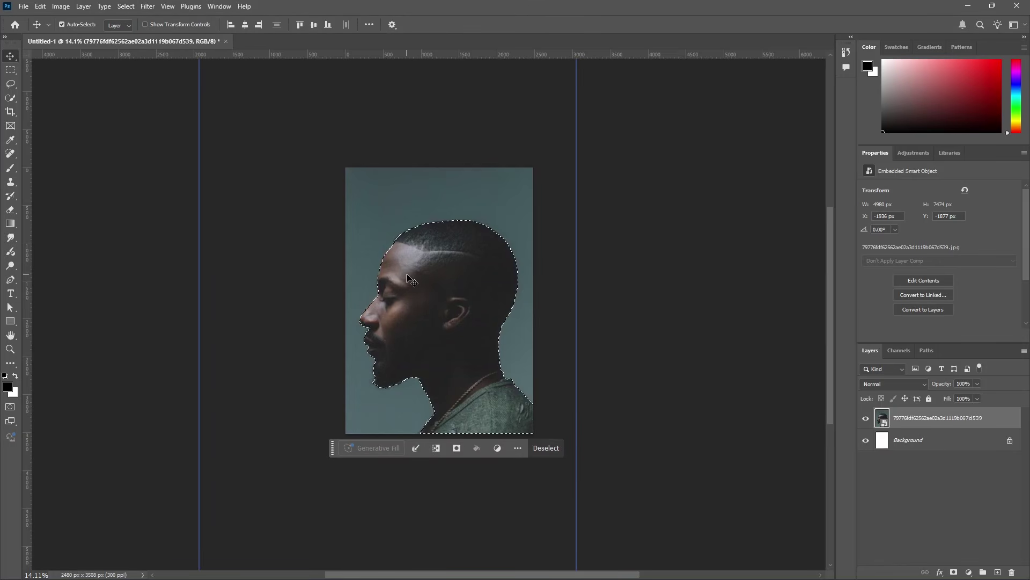
{"action": "left_click", "coordinate": [10, 102]}
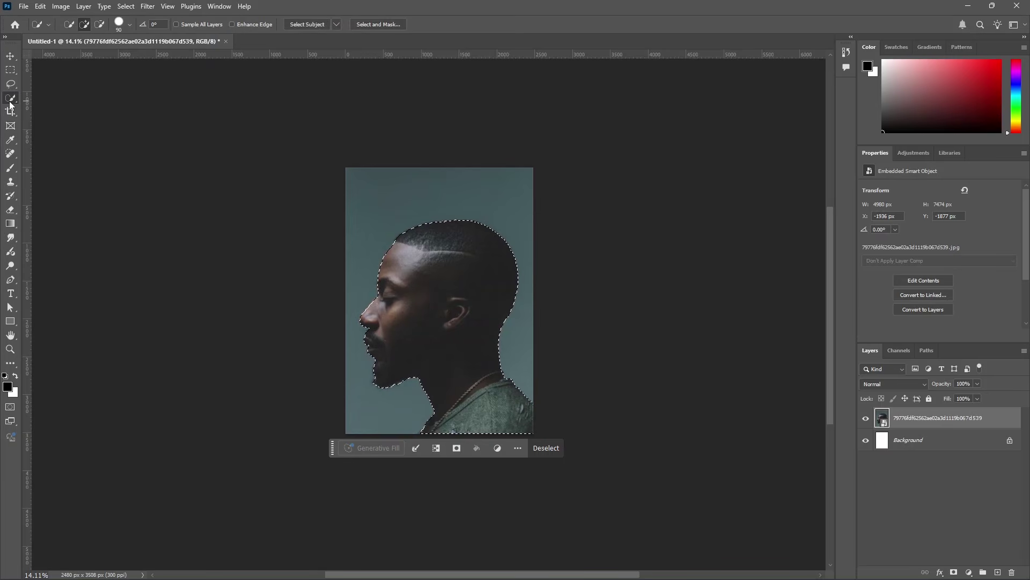
{"action": "right_click", "coordinate": [10, 104]}
{"action": "left_click", "coordinate": [23, 108]}
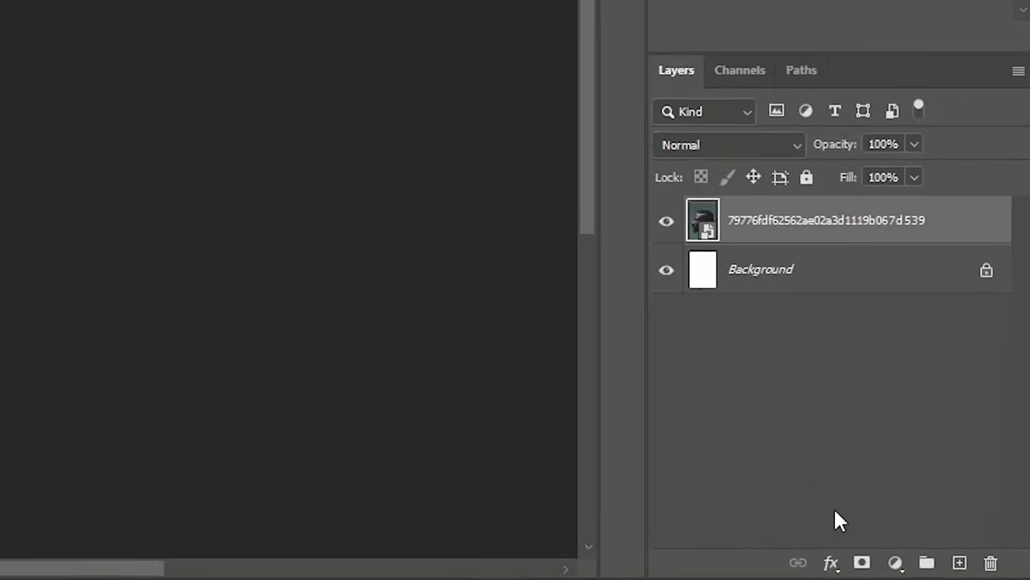
{"action": "left_click", "coordinate": [835, 560]}
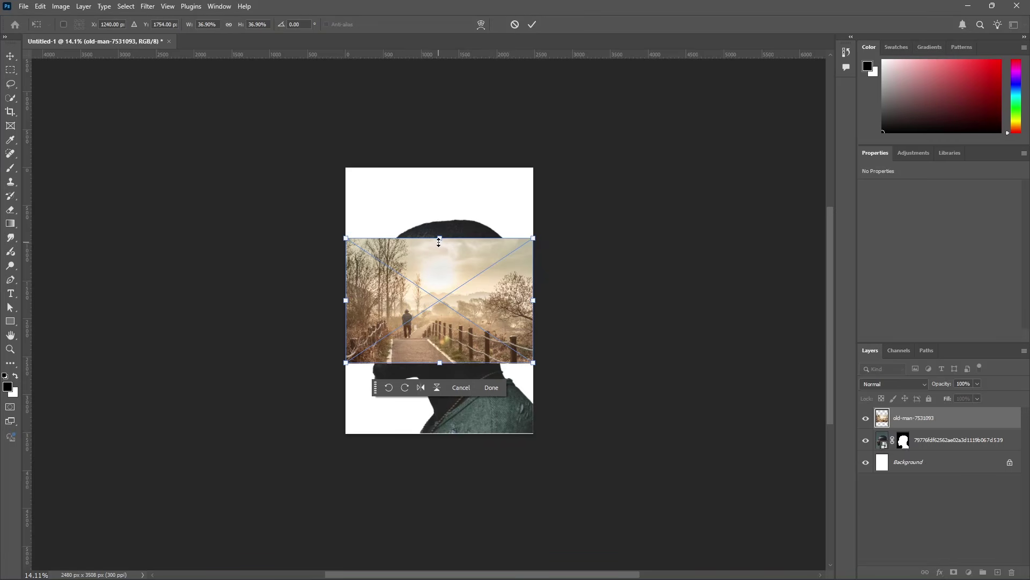
Step: Scale the placed old-man landscape photo to 78.30% to span the canvas height and flip it horizontally
{"action": "left_click_drag", "start_coordinate": [439, 242], "coordinate": [439, 170]}
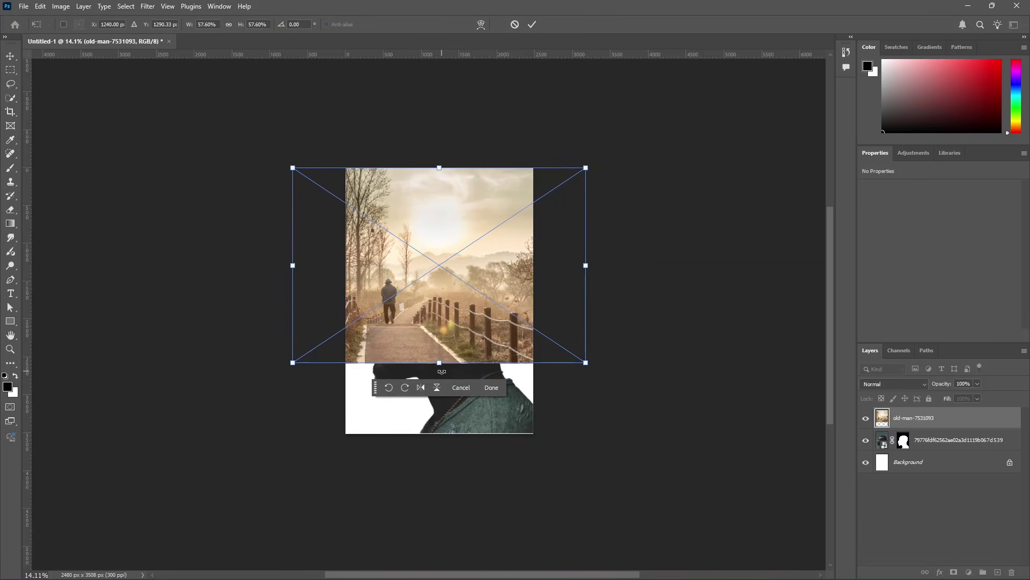
{"action": "left_click_drag", "start_coordinate": [439, 362], "coordinate": [439, 433]}
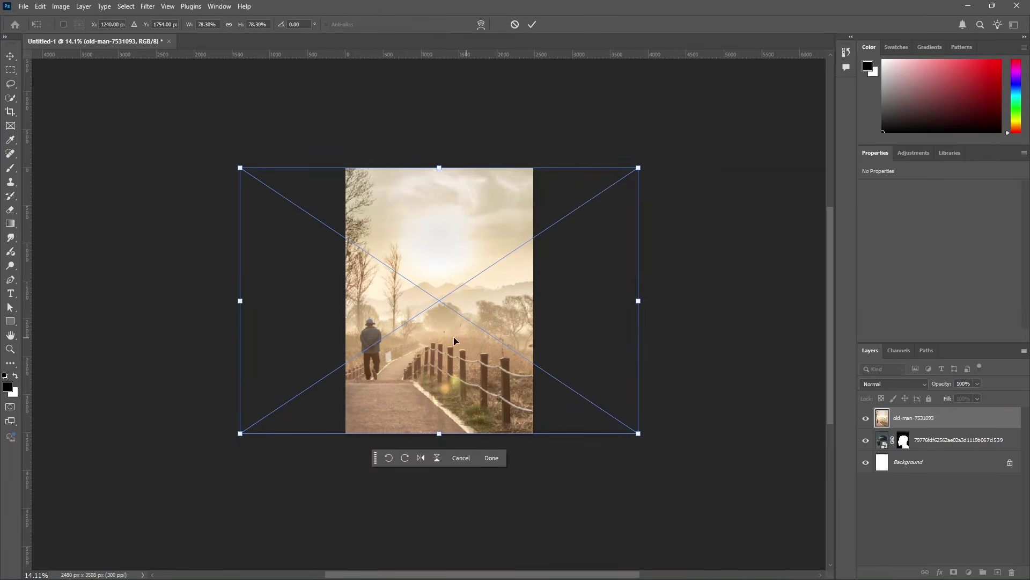
{"action": "right_click", "coordinate": [423, 345]}
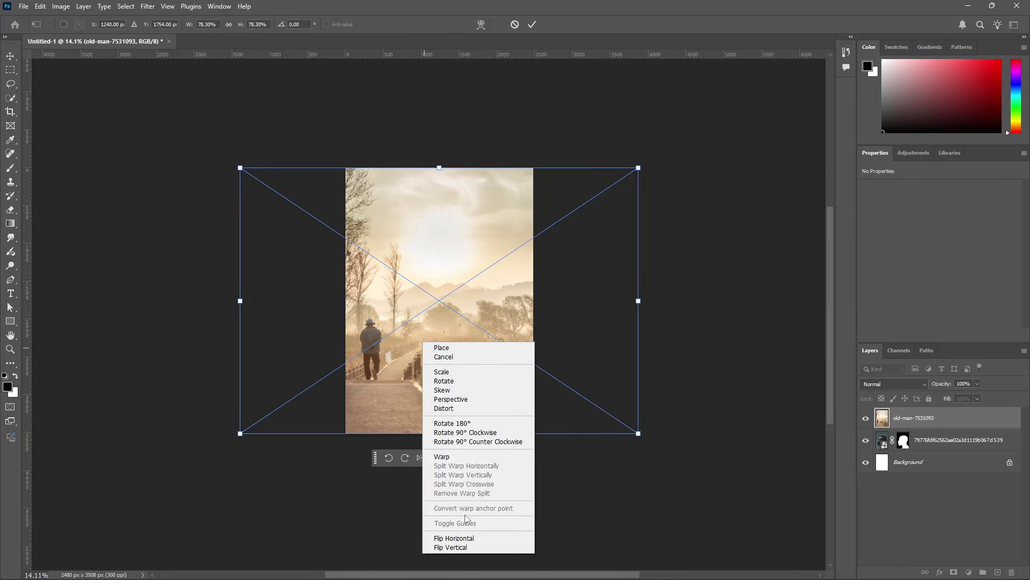
{"action": "left_click", "coordinate": [465, 537]}
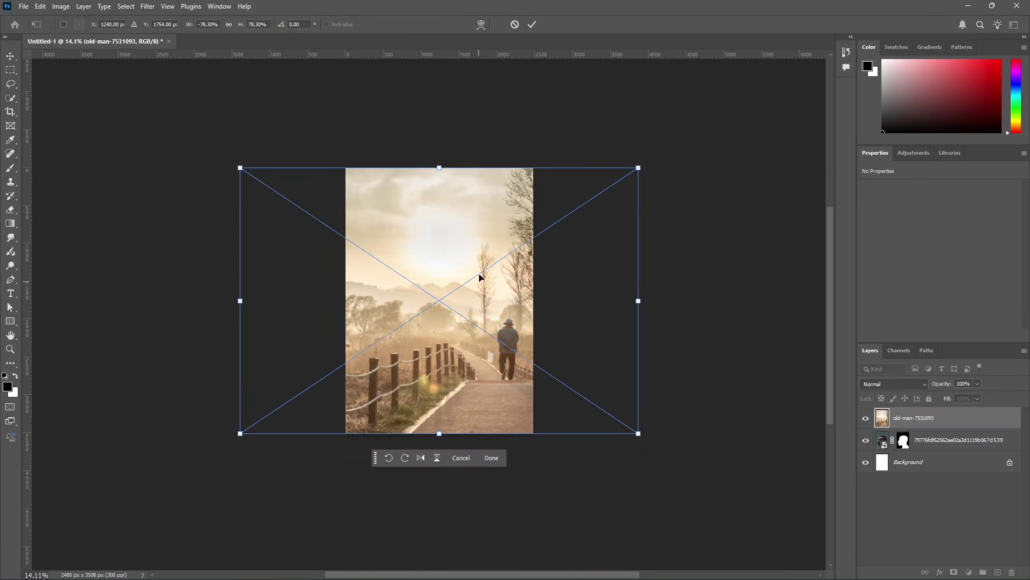
Step: Shift the landscape so the walking man sits within the neck area, and clip the layer to the masked portrait
{"action": "left_click_drag", "start_coordinate": [510, 274], "coordinate": [481, 279]}
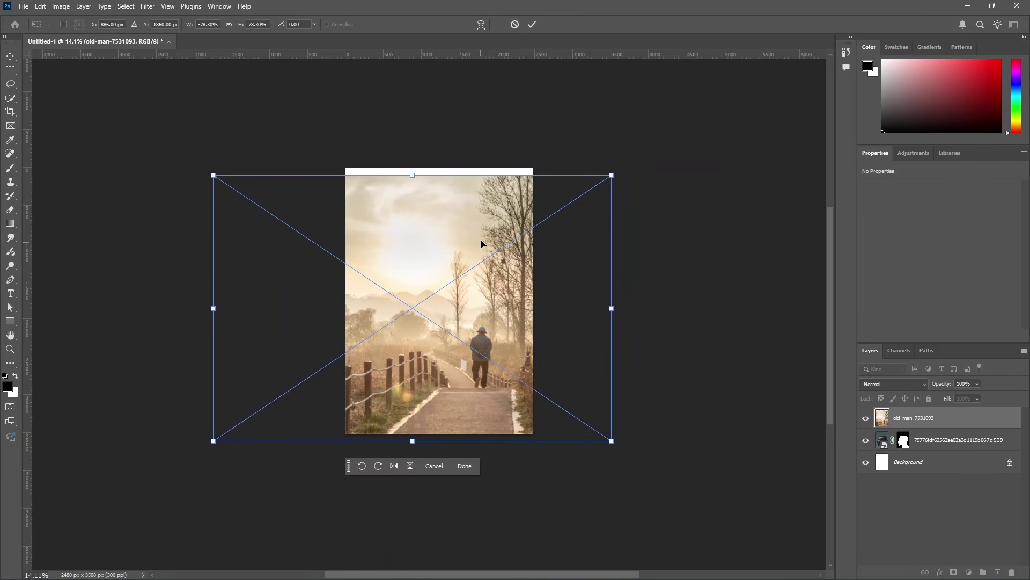
{"action": "left_click_drag", "start_coordinate": [459, 234], "coordinate": [470, 245]}
{"action": "key", "text": "Return"}
{"action": "key", "text": "w"}
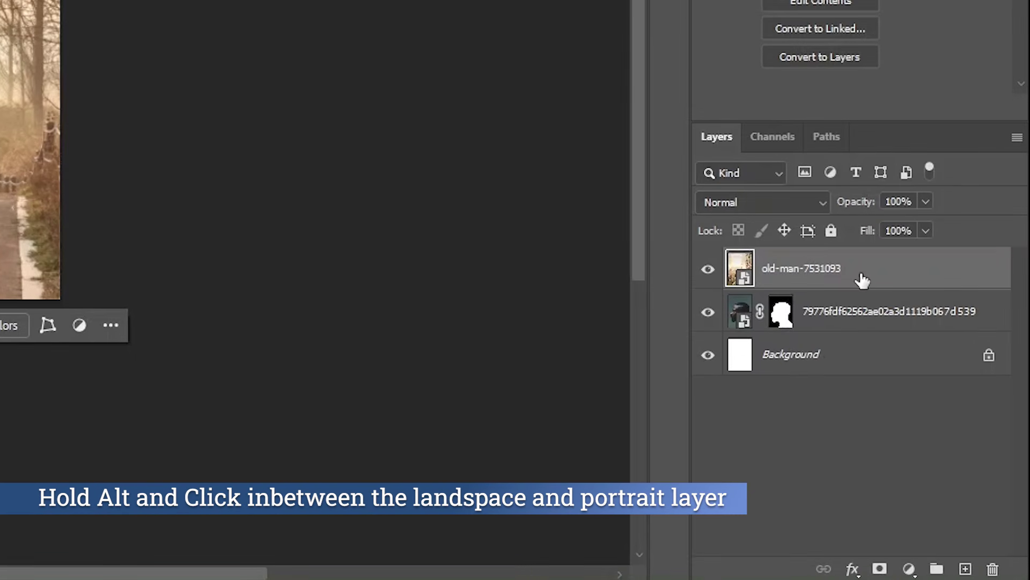
{"action": "left_click", "coordinate": [829, 283], "text": "alt"}
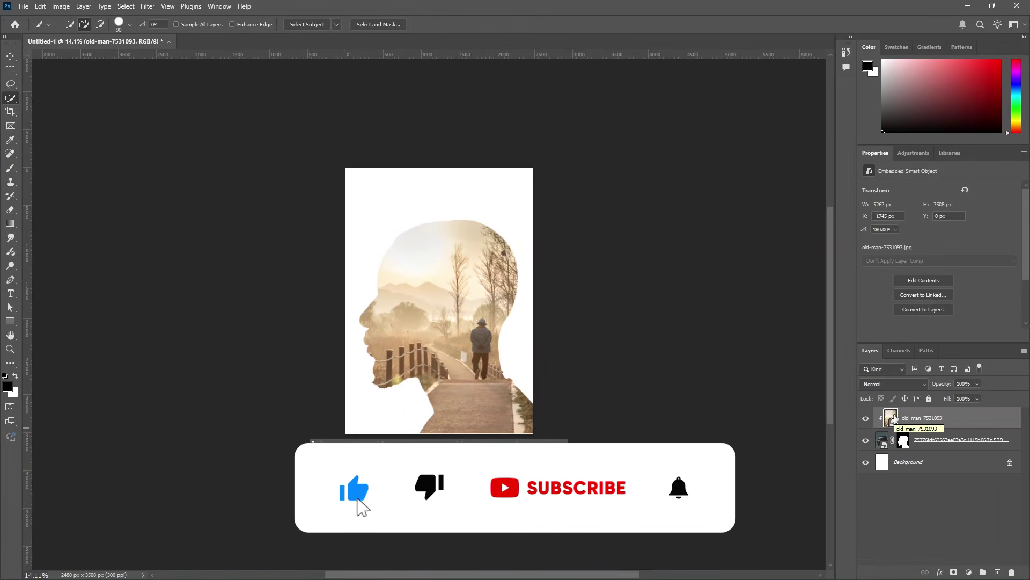
Step: Set the clipped landscape layer's blend mode to Screen and add a layer mask to it
{"action": "left_click", "coordinate": [891, 384]}
{"action": "left_click", "coordinate": [880, 378]}
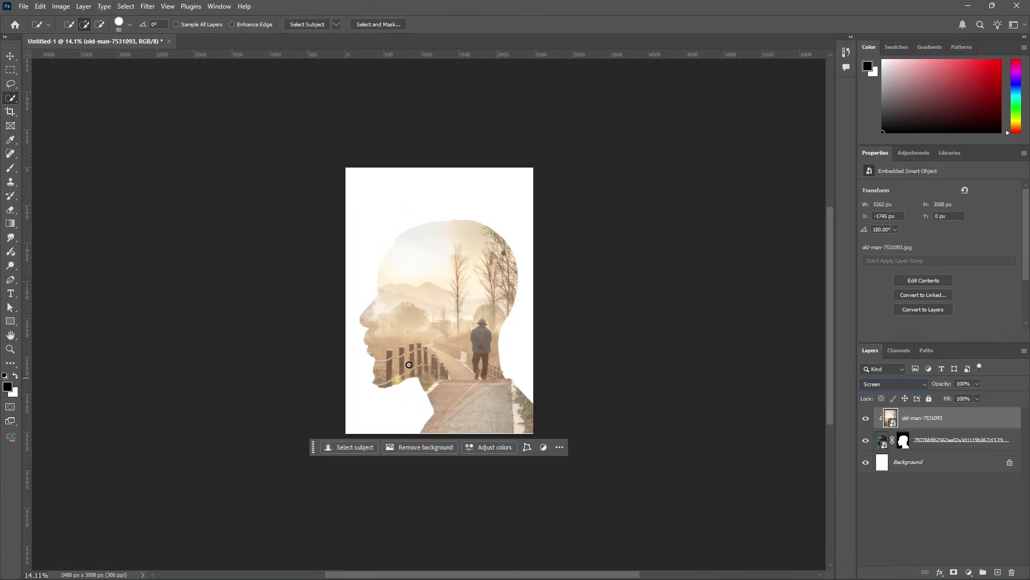
{"action": "key", "text": "b"}
{"action": "scroll", "coordinate": [374, 258], "scroll_direction": "up", "scroll_amount": 2}
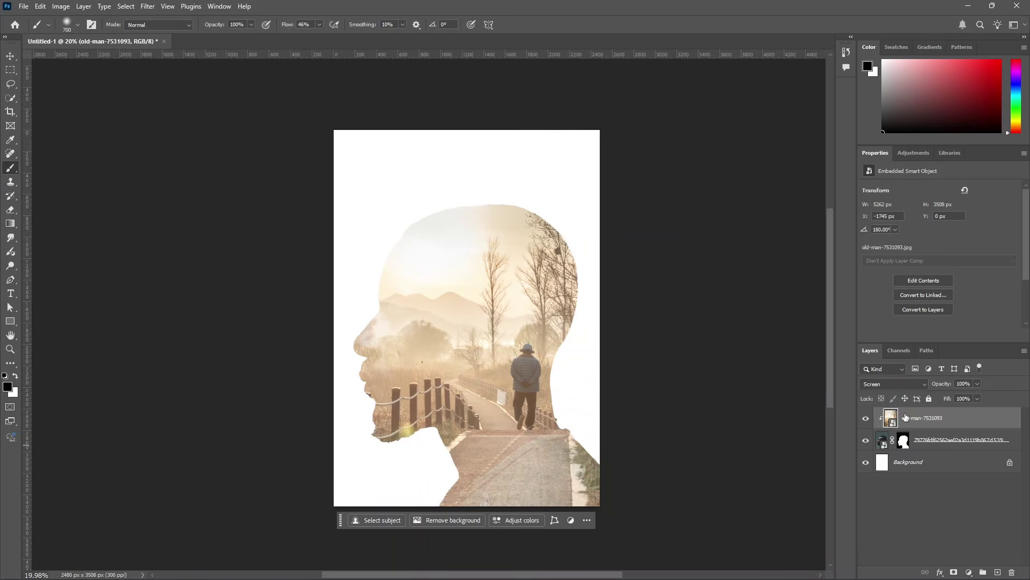
{"action": "left_click", "coordinate": [954, 571]}
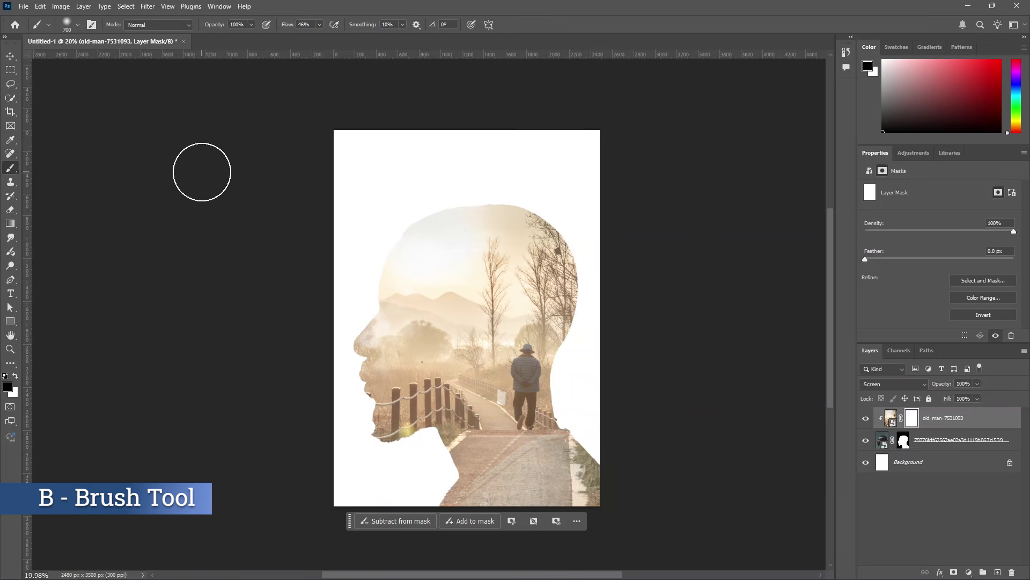
Step: Paint black on the landscape's mask with a soft brush at 36% flow to reveal the portrait's beard and shoulder
{"action": "left_click", "coordinate": [319, 26]}
{"action": "left_click", "coordinate": [321, 27]}
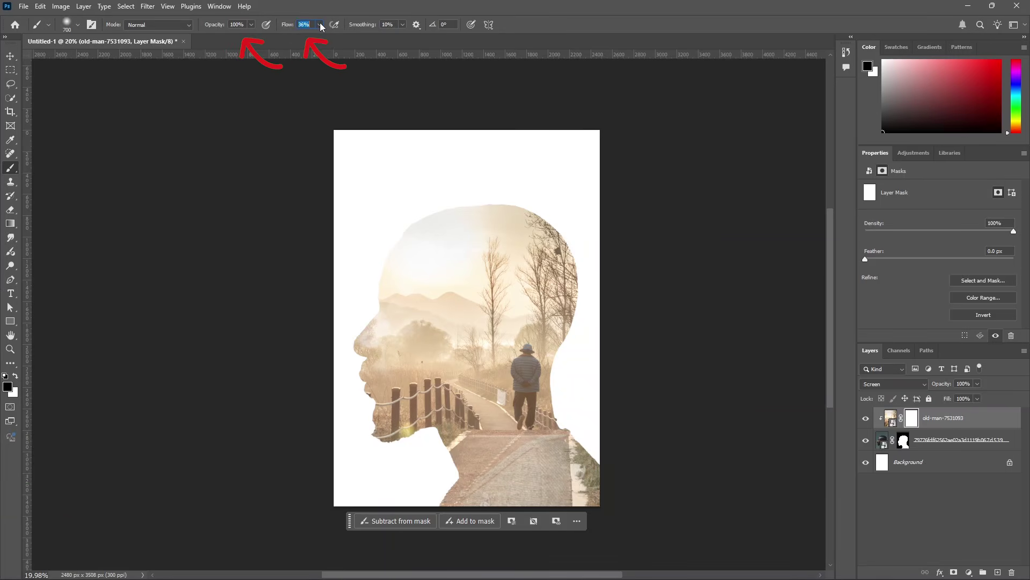
{"action": "mouse_move", "coordinate": [596, 447]}
{"action": "left_mouse_down"}
{"action": "mouse_move", "coordinate": [591, 519]}
{"action": "mouse_move", "coordinate": [590, 440]}
{"action": "mouse_move", "coordinate": [433, 521]}
{"action": "mouse_move", "coordinate": [474, 517]}
{"action": "mouse_move", "coordinate": [405, 524]}
{"action": "mouse_move", "coordinate": [403, 481]}
{"action": "mouse_move", "coordinate": [368, 463]}
{"action": "mouse_move", "coordinate": [411, 439]}
{"action": "mouse_move", "coordinate": [570, 502]}
{"action": "mouse_move", "coordinate": [538, 497]}
{"action": "mouse_move", "coordinate": [598, 471]}
{"action": "mouse_move", "coordinate": [455, 506]}
{"action": "mouse_move", "coordinate": [590, 504]}
{"action": "mouse_move", "coordinate": [550, 481]}
{"action": "mouse_move", "coordinate": [574, 477]}
{"action": "mouse_move", "coordinate": [556, 470]}
{"action": "mouse_move", "coordinate": [577, 453]}
{"action": "mouse_move", "coordinate": [575, 438]}
{"action": "mouse_move", "coordinate": [586, 453]}
{"action": "mouse_move", "coordinate": [466, 503]}
{"action": "mouse_move", "coordinate": [577, 483]}
{"action": "mouse_move", "coordinate": [568, 433]}
{"action": "mouse_move", "coordinate": [517, 484]}
{"action": "left_mouse_up"}
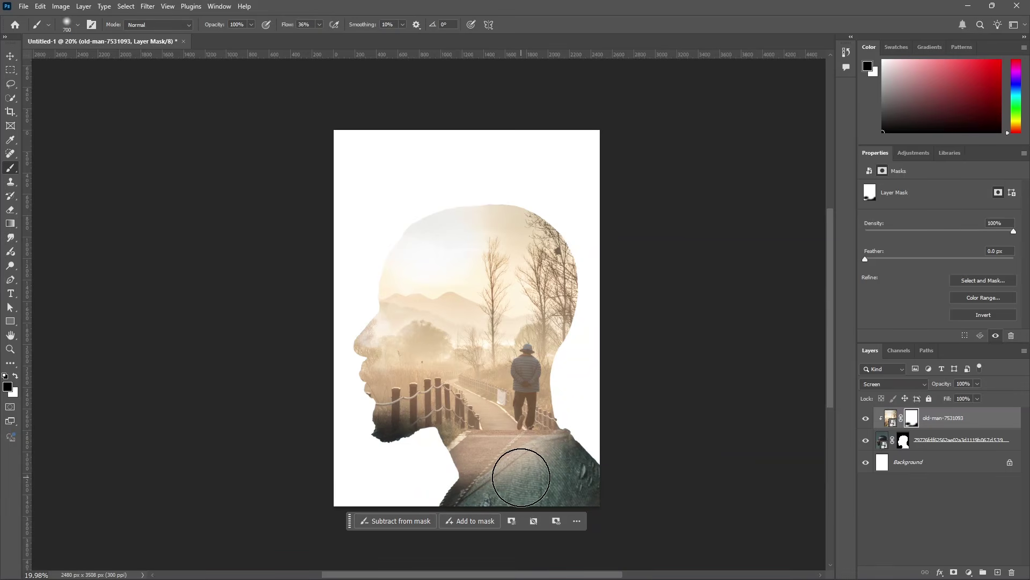
Step: Add a Levels adjustment clipped to the layers below and set its midtone value to 0.55
{"action": "left_click", "coordinate": [968, 573]}
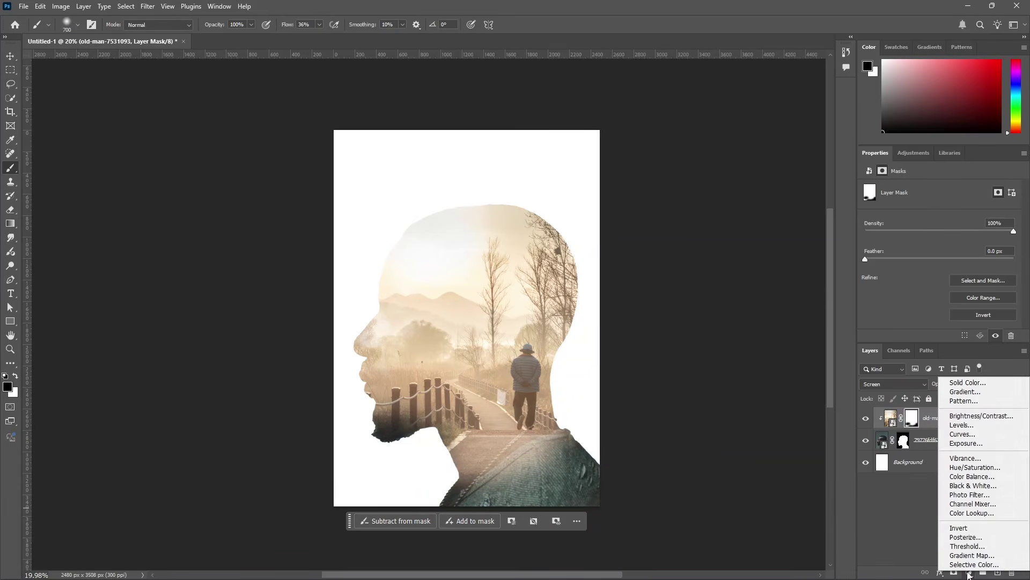
{"action": "left_click", "coordinate": [969, 425]}
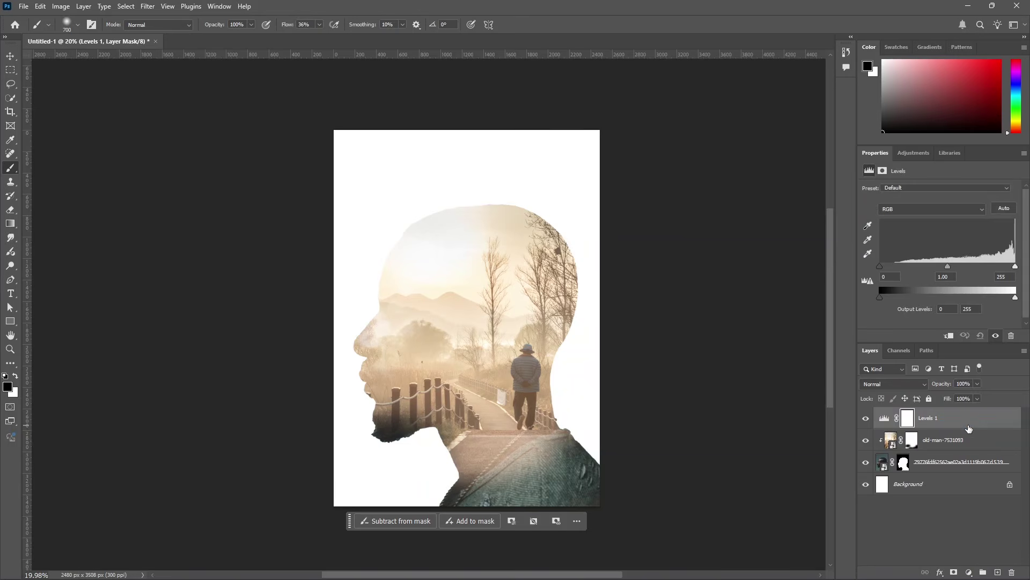
{"action": "left_click", "coordinate": [933, 426], "text": "alt"}
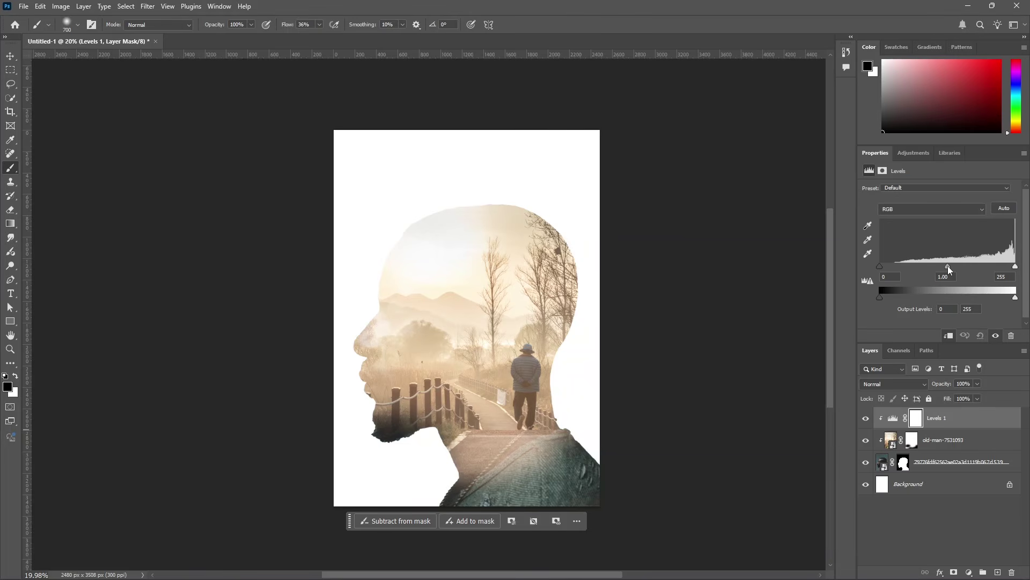
{"action": "left_click_drag", "start_coordinate": [948, 266], "coordinate": [971, 266]}
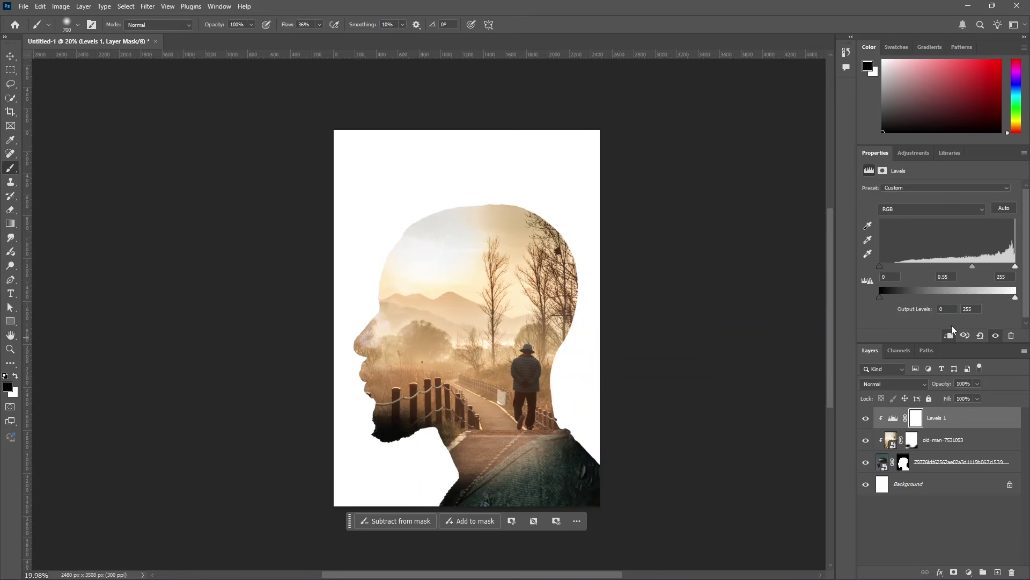
Step: Fill the Levels mask with black and paint white over the shirt and shoulder, undoing the last stroke
{"action": "left_click", "coordinate": [917, 419]}
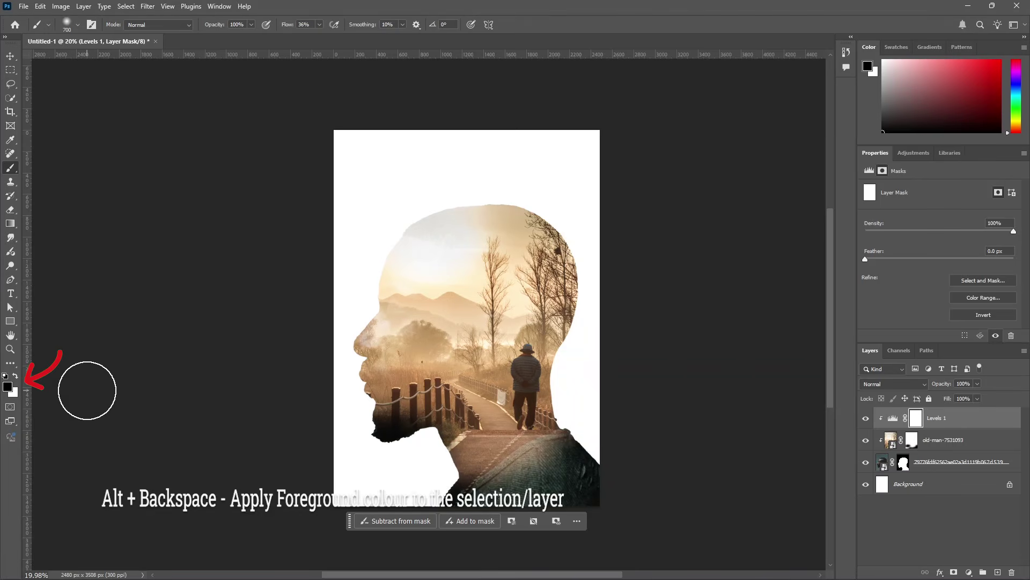
{"action": "key", "text": "alt+BackSpace"}
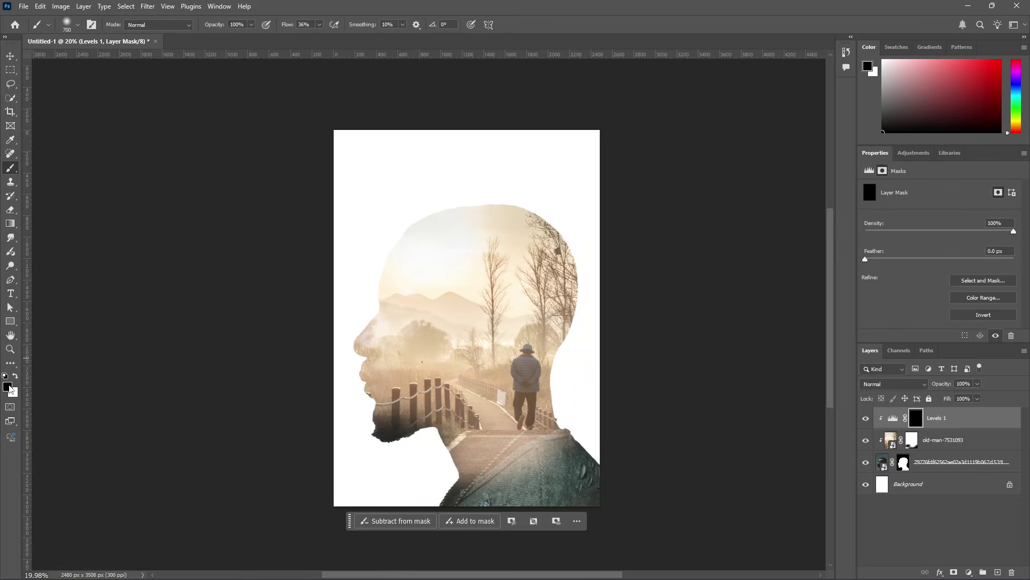
{"action": "key", "text": "x"}
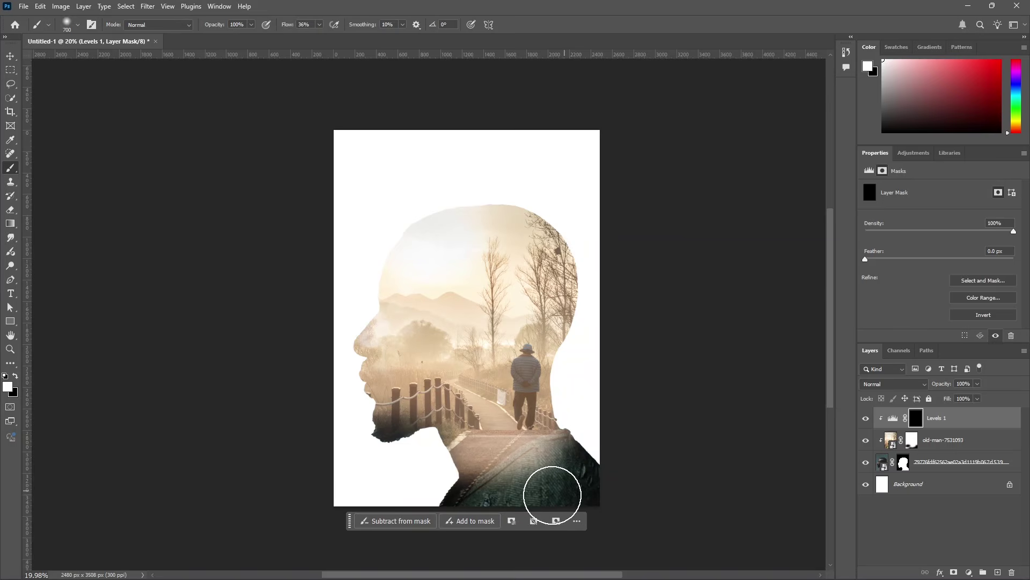
{"action": "left_click_drag", "start_coordinate": [455, 492], "coordinate": [507, 490]}
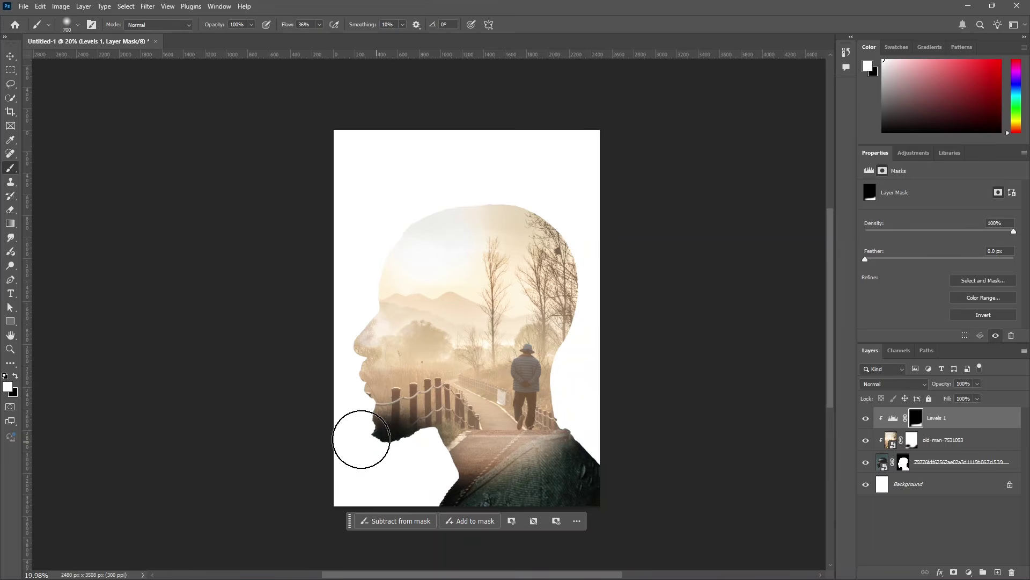
{"action": "key", "text": "ctrl+z"}
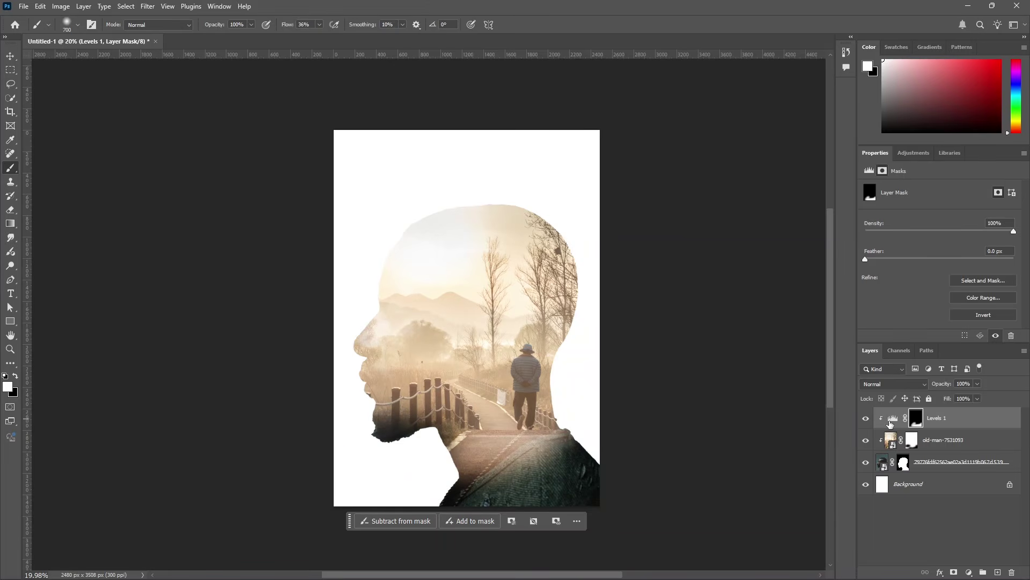
Step: Set the Levels adjustment's midtone value to 0.44
{"action": "left_click", "coordinate": [893, 418]}
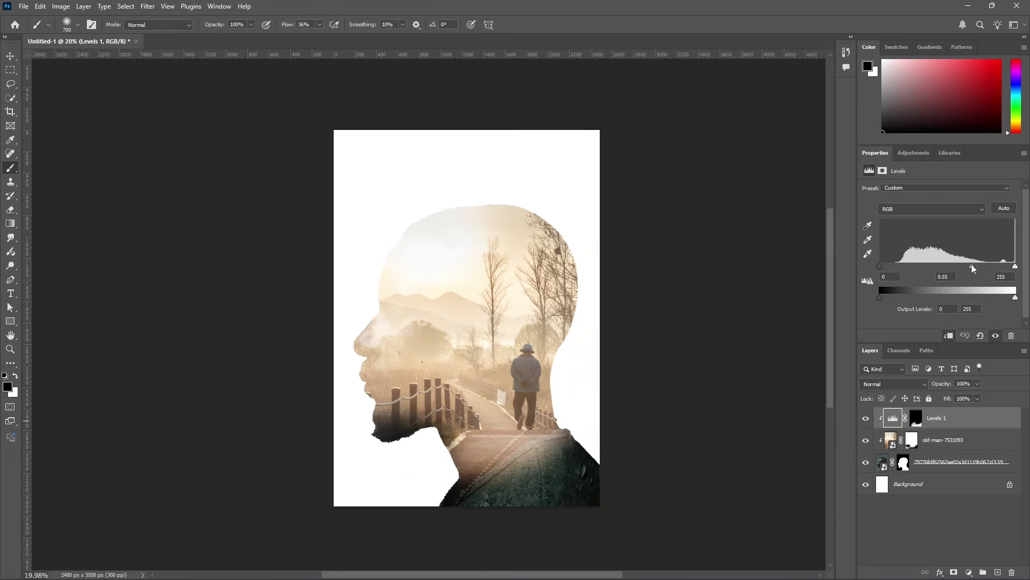
{"action": "left_click_drag", "start_coordinate": [974, 264], "coordinate": [974, 265]}
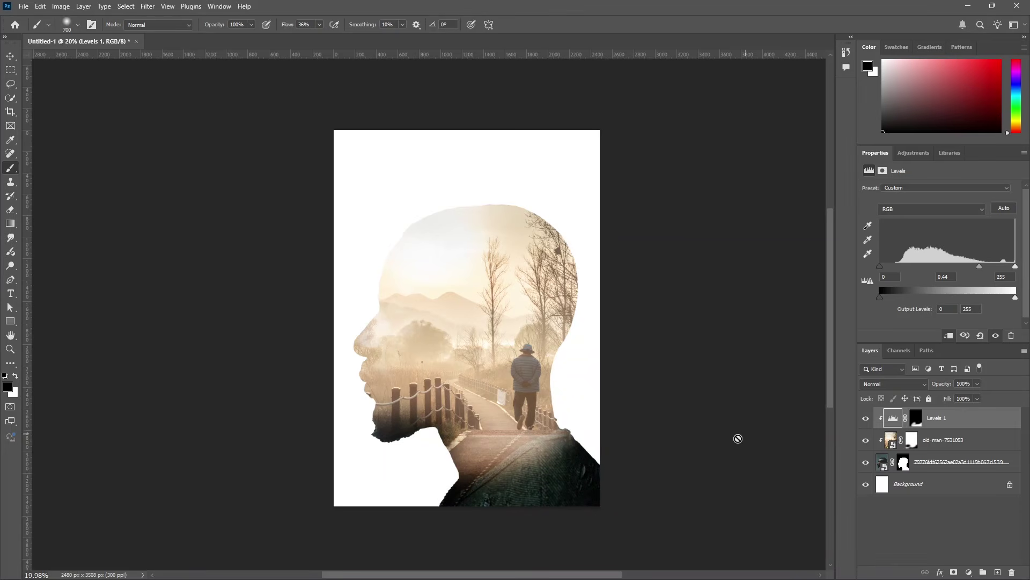
Step: Paint black on the landscape layer's mask with a large soft brush at 3% flow to reveal the man's nose, eye and lips
{"action": "left_click", "coordinate": [912, 439]}
{"action": "key", "text": "x"}
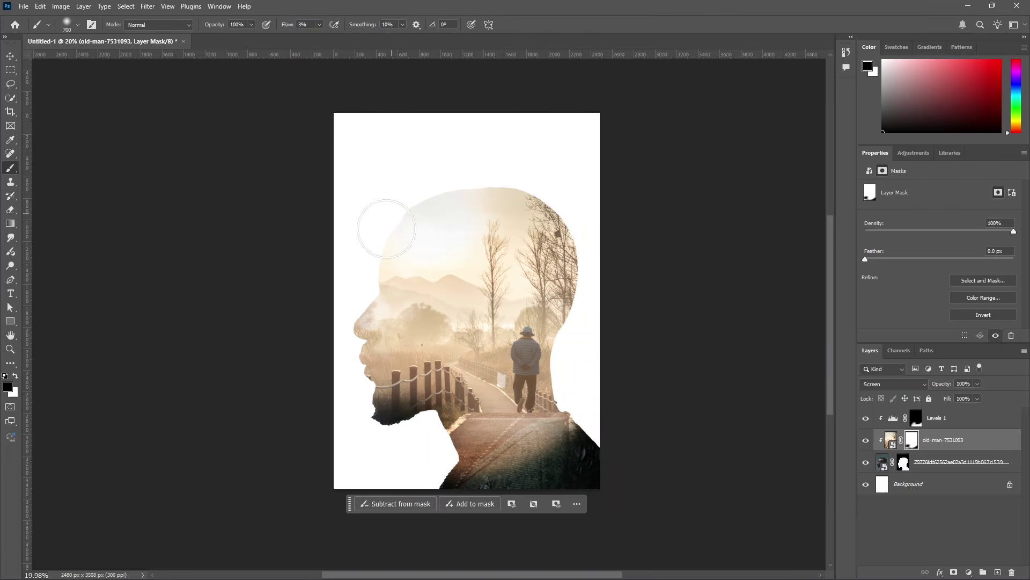
{"action": "key", "text": "bracketright"}
{"action": "key", "text": "bracketright"}
{"action": "key", "text": "bracketright"}
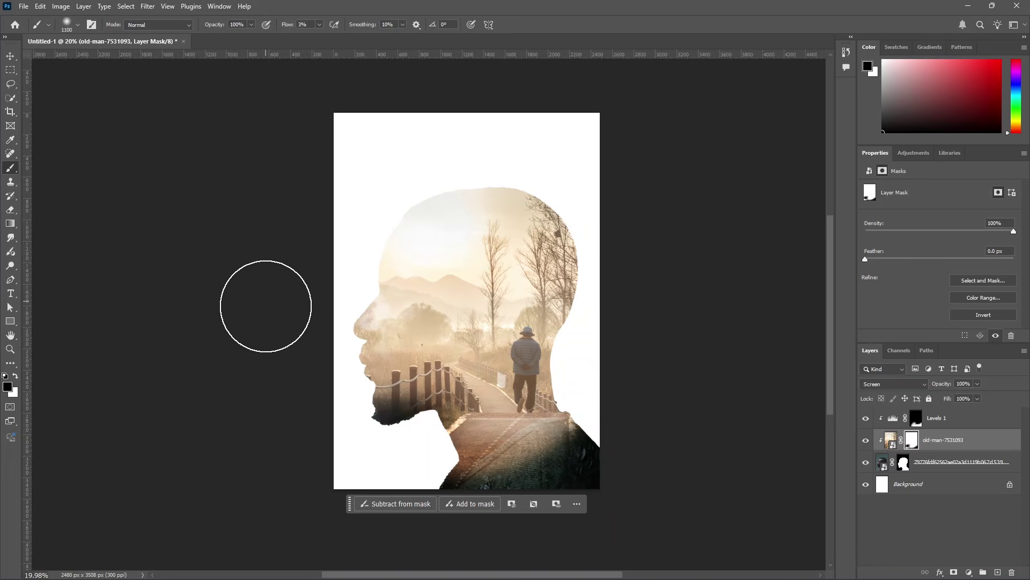
{"action": "mouse_move", "coordinate": [324, 343]}
{"action": "left_mouse_down"}
{"action": "mouse_move", "coordinate": [337, 302]}
{"action": "mouse_move", "coordinate": [336, 376]}
{"action": "mouse_move", "coordinate": [353, 257]}
{"action": "mouse_move", "coordinate": [341, 309]}
{"action": "mouse_move", "coordinate": [356, 261]}
{"action": "mouse_move", "coordinate": [354, 320]}
{"action": "mouse_move", "coordinate": [358, 244]}
{"action": "mouse_move", "coordinate": [347, 316]}
{"action": "mouse_move", "coordinate": [363, 277]}
{"action": "mouse_move", "coordinate": [372, 341]}
{"action": "mouse_move", "coordinate": [381, 250]}
{"action": "mouse_move", "coordinate": [379, 269]}
{"action": "mouse_move", "coordinate": [405, 206]}
{"action": "mouse_move", "coordinate": [359, 277]}
{"action": "mouse_move", "coordinate": [409, 229]}
{"action": "mouse_move", "coordinate": [387, 219]}
{"action": "left_mouse_up"}
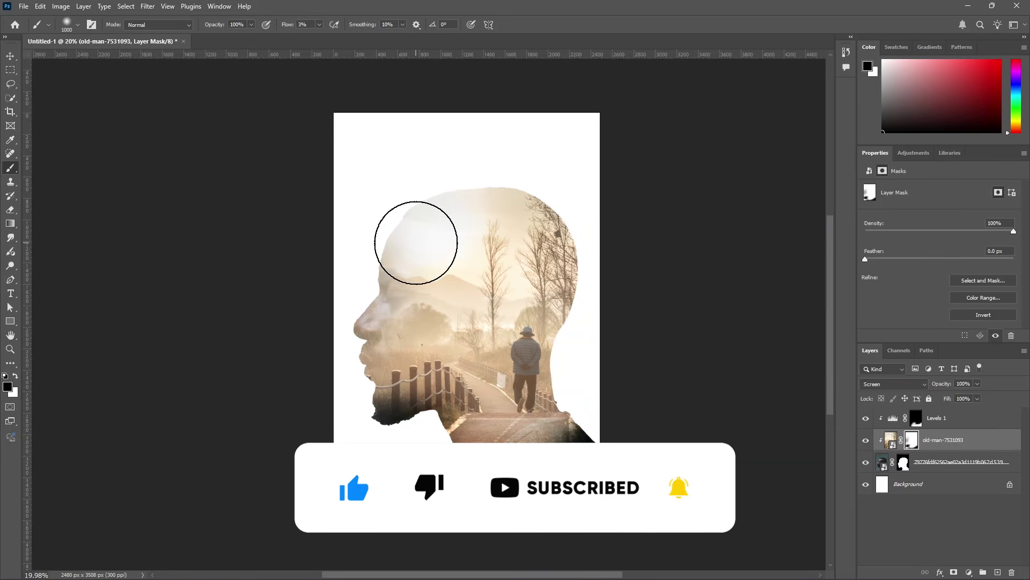
{"action": "mouse_move", "coordinate": [358, 390]}
{"action": "left_mouse_down"}
{"action": "mouse_move", "coordinate": [359, 359]}
{"action": "mouse_move", "coordinate": [359, 428]}
{"action": "mouse_move", "coordinate": [368, 321]}
{"action": "mouse_move", "coordinate": [361, 428]}
{"action": "mouse_move", "coordinate": [363, 312]}
{"action": "mouse_move", "coordinate": [359, 431]}
{"action": "mouse_move", "coordinate": [361, 305]}
{"action": "mouse_move", "coordinate": [363, 422]}
{"action": "mouse_move", "coordinate": [346, 350]}
{"action": "mouse_move", "coordinate": [558, 273]}
{"action": "mouse_move", "coordinate": [428, 357]}
{"action": "mouse_move", "coordinate": [471, 304]}
{"action": "mouse_move", "coordinate": [363, 321]}
{"action": "mouse_move", "coordinate": [365, 344]}
{"action": "mouse_move", "coordinate": [398, 344]}
{"action": "mouse_move", "coordinate": [385, 304]}
{"action": "mouse_move", "coordinate": [398, 306]}
{"action": "mouse_move", "coordinate": [371, 309]}
{"action": "mouse_move", "coordinate": [389, 242]}
{"action": "mouse_move", "coordinate": [381, 212]}
{"action": "mouse_move", "coordinate": [360, 212]}
{"action": "mouse_move", "coordinate": [421, 238]}
{"action": "mouse_move", "coordinate": [384, 216]}
{"action": "left_mouse_up"}
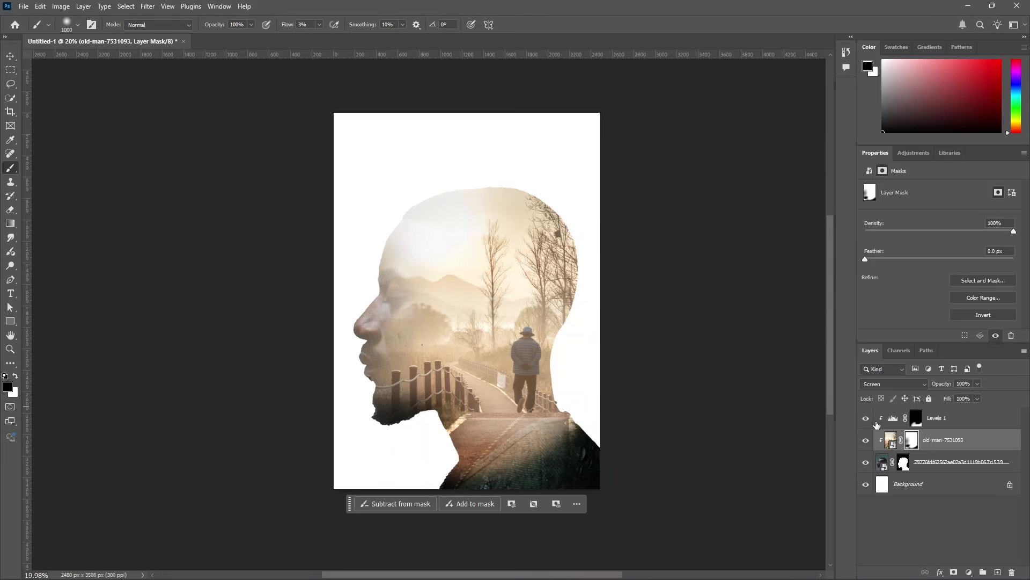
Step: Paint black on the portrait layer's mask with a 1200 px soft brush at 100% flow to fade out the forehead edge
{"action": "left_click", "coordinate": [904, 463]}
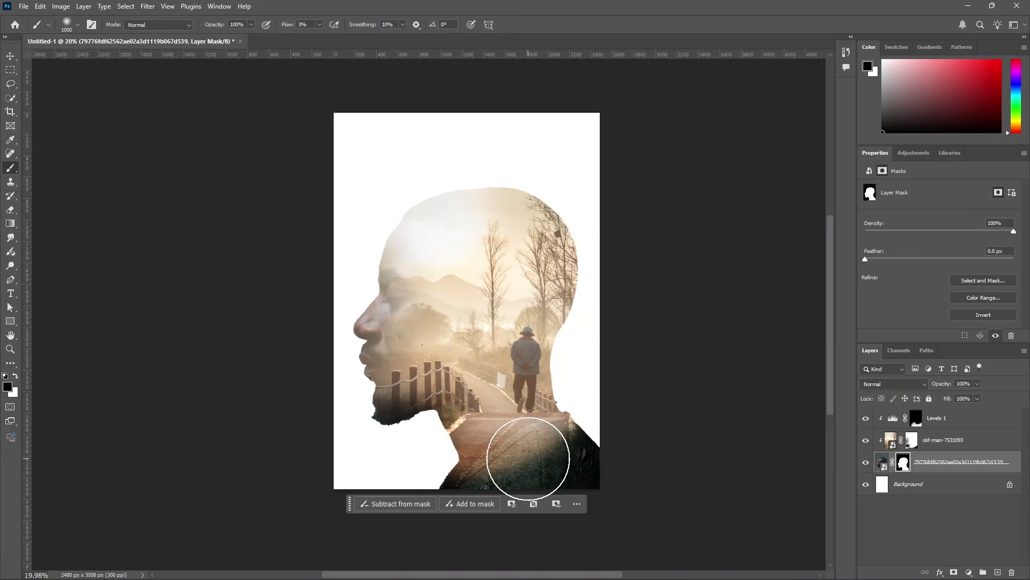
{"action": "key", "text": "v"}
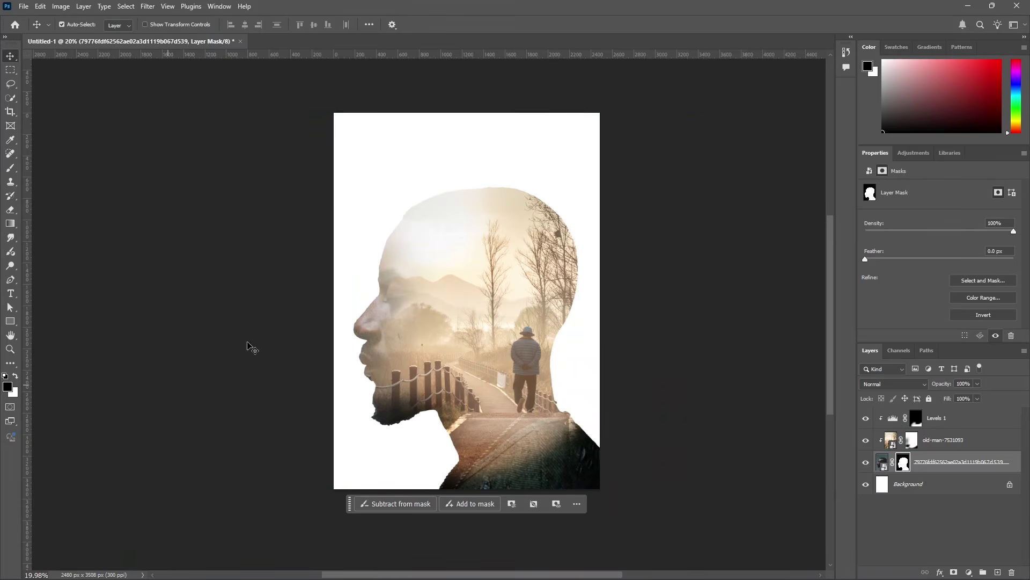
{"action": "key", "text": "b"}
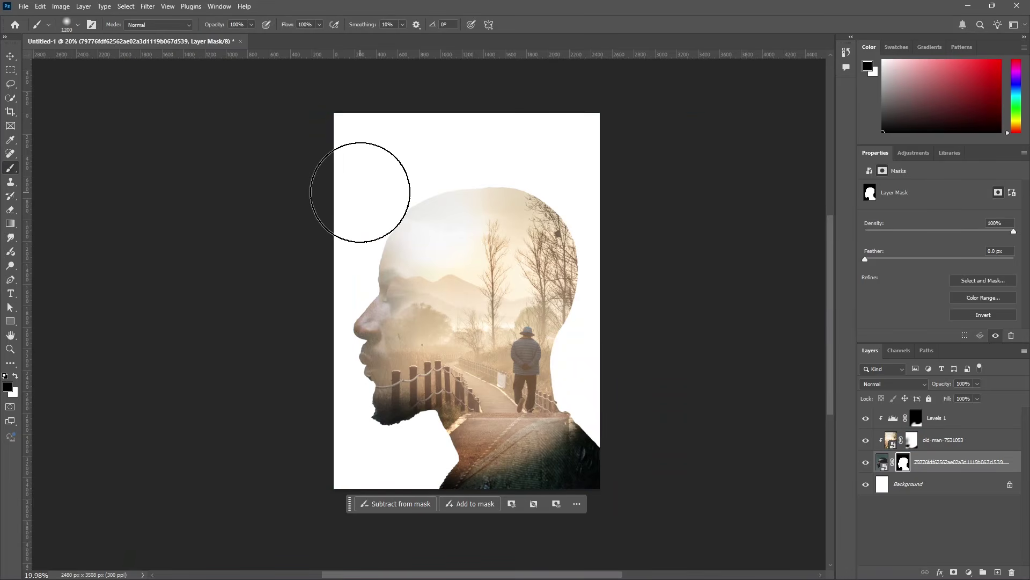
{"action": "key", "text": "bracketright"}
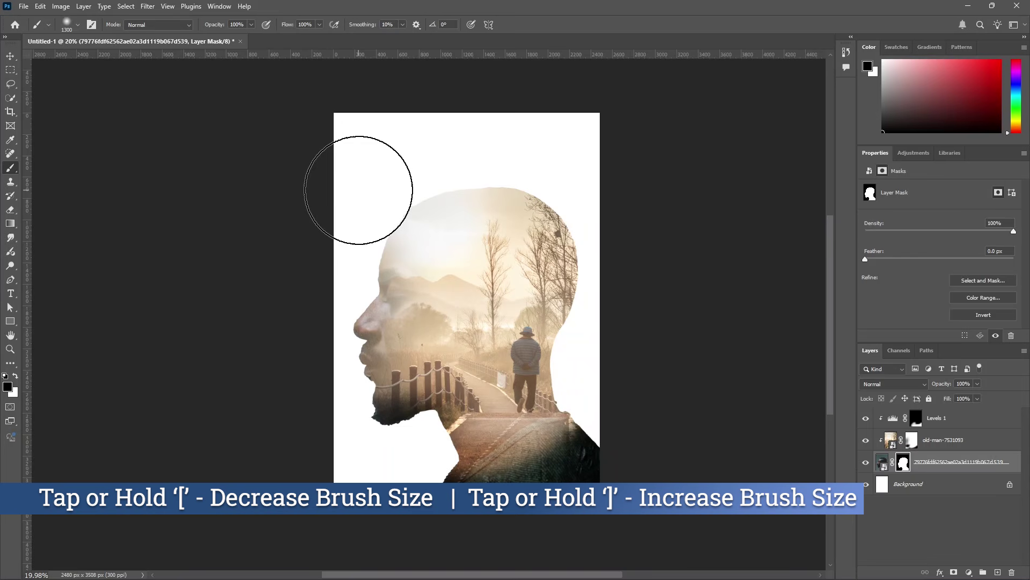
{"action": "key", "text": "bracketleft"}
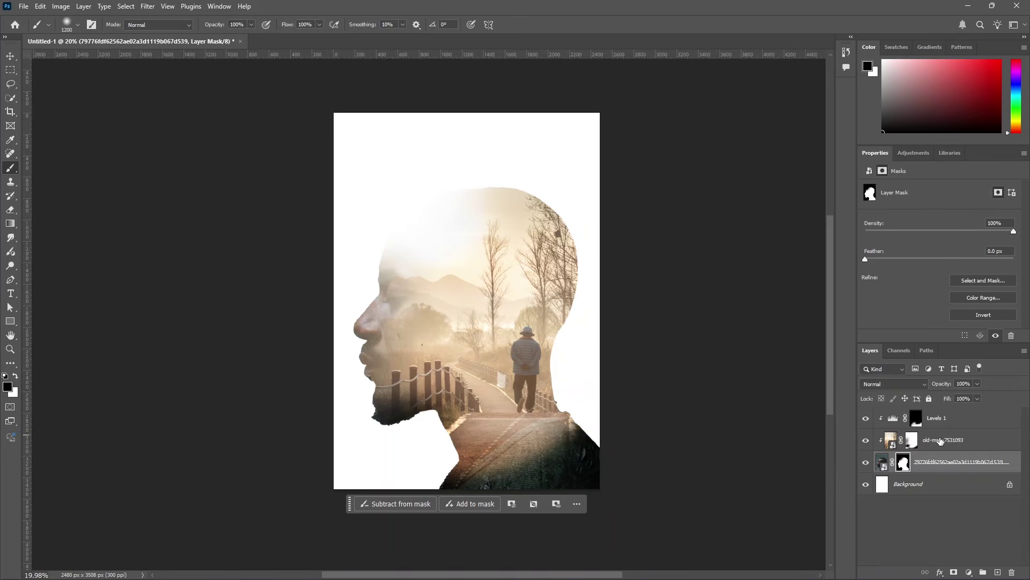
Step: Add a Black & White adjustment directly above the portrait layer, clipped to it
{"action": "left_click", "coordinate": [883, 461]}
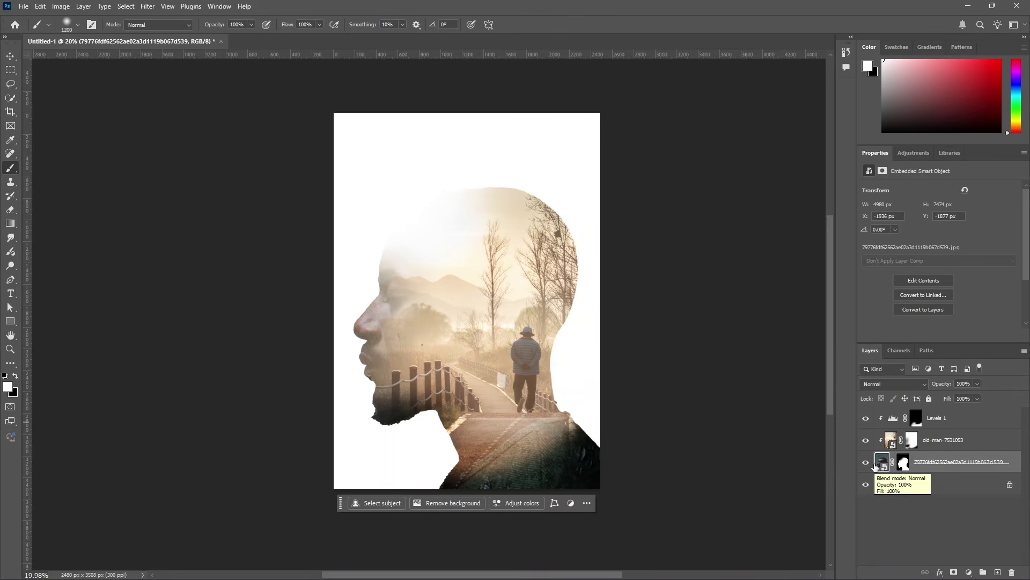
{"action": "left_click", "coordinate": [969, 572]}
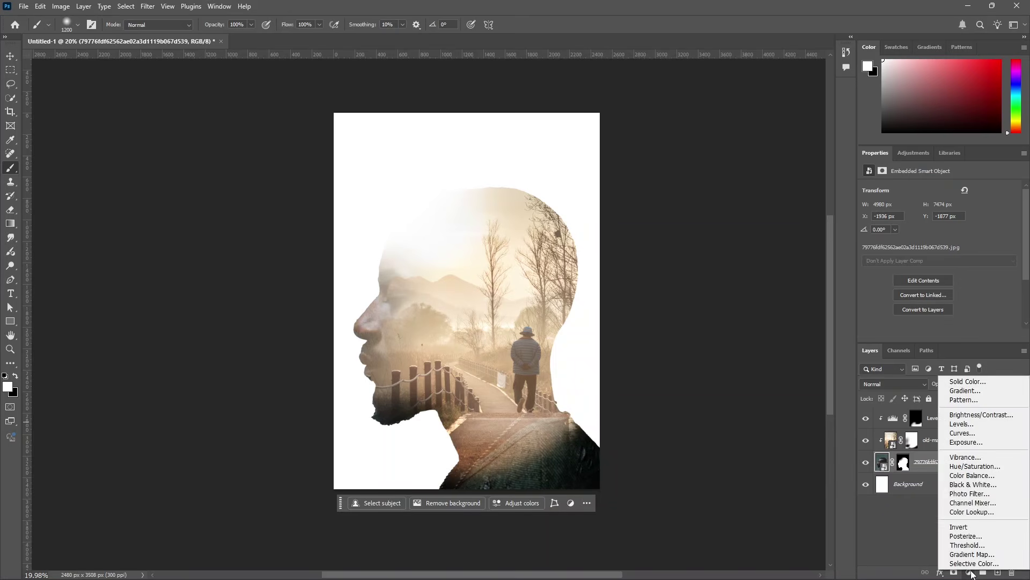
{"action": "left_click", "coordinate": [971, 484]}
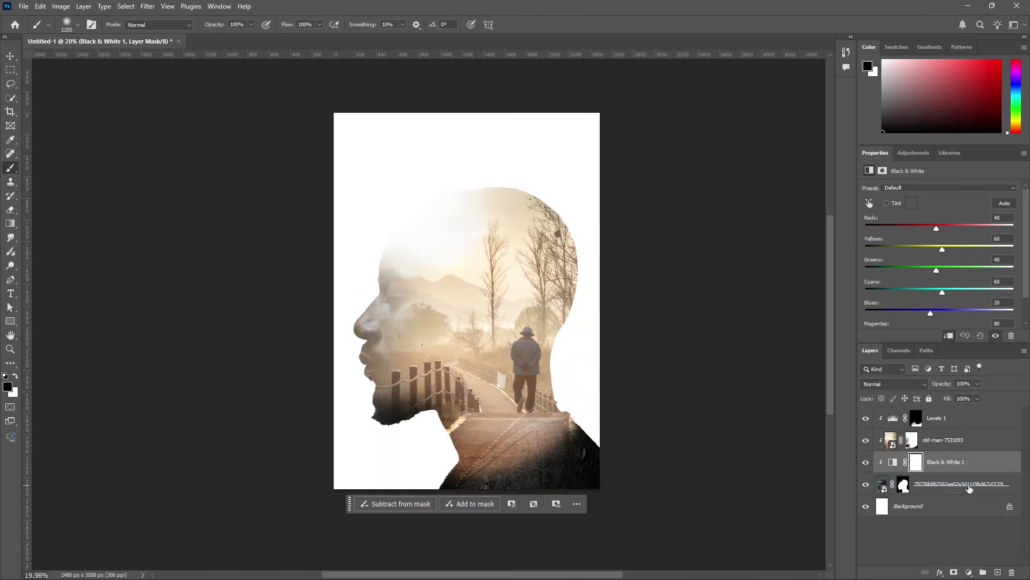
Step: Adjust the Black & White colour sliders for the portrait while the landscape and Levels layers are temporarily hidden
{"action": "left_click", "coordinate": [865, 441]}
{"action": "left_click", "coordinate": [865, 418]}
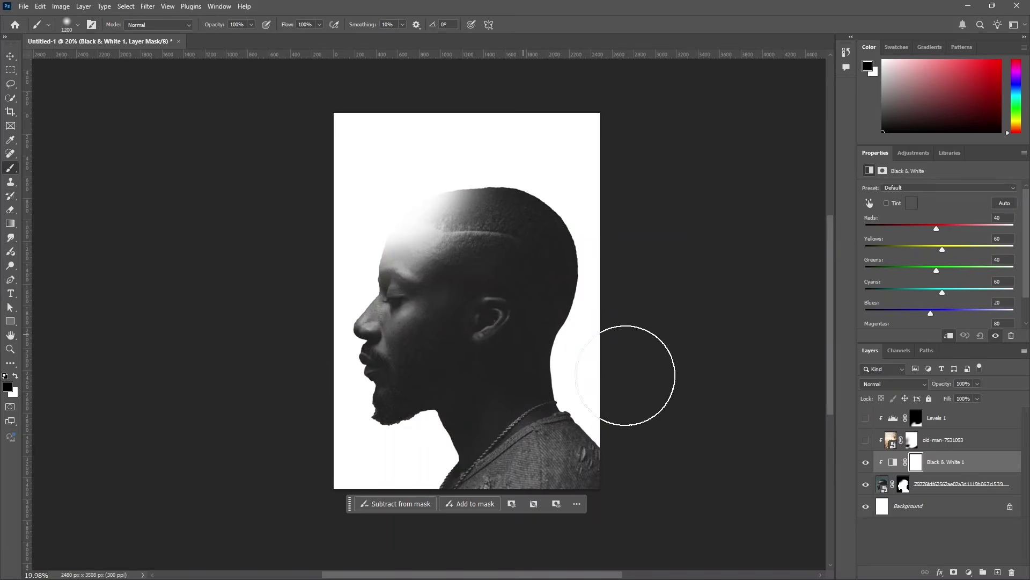
{"action": "mouse_move", "coordinate": [936, 231]}
{"action": "left_mouse_down"}
{"action": "mouse_move", "coordinate": [897, 226]}
{"action": "mouse_move", "coordinate": [930, 229]}
{"action": "mouse_move", "coordinate": [932, 249]}
{"action": "left_mouse_up"}
{"action": "mouse_move", "coordinate": [937, 270]}
{"action": "left_mouse_down"}
{"action": "mouse_move", "coordinate": [919, 267]}
{"action": "mouse_move", "coordinate": [936, 270]}
{"action": "left_mouse_up"}
{"action": "left_click_drag", "start_coordinate": [942, 292], "coordinate": [893, 292]}
{"action": "left_click_drag", "start_coordinate": [931, 314], "coordinate": [953, 312]}
{"action": "left_click", "coordinate": [866, 440]}
{"action": "left_click", "coordinate": [866, 418]}
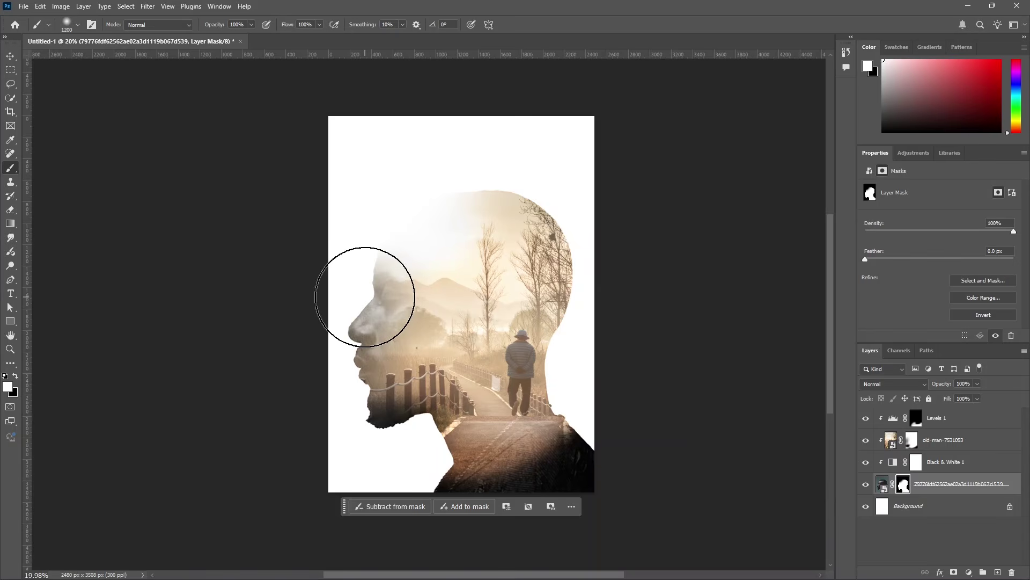
Step: Add a Solid Color fill above the Background using the cream tone #f0dfc1 sampled from the landscape's sky
{"action": "left_click", "coordinate": [967, 528]}
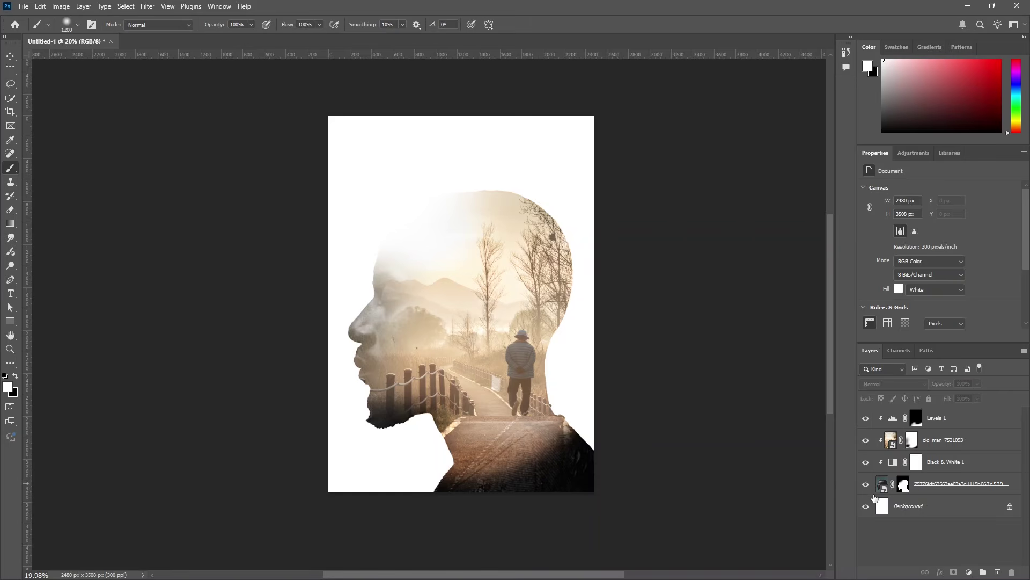
{"action": "left_click", "coordinate": [920, 508]}
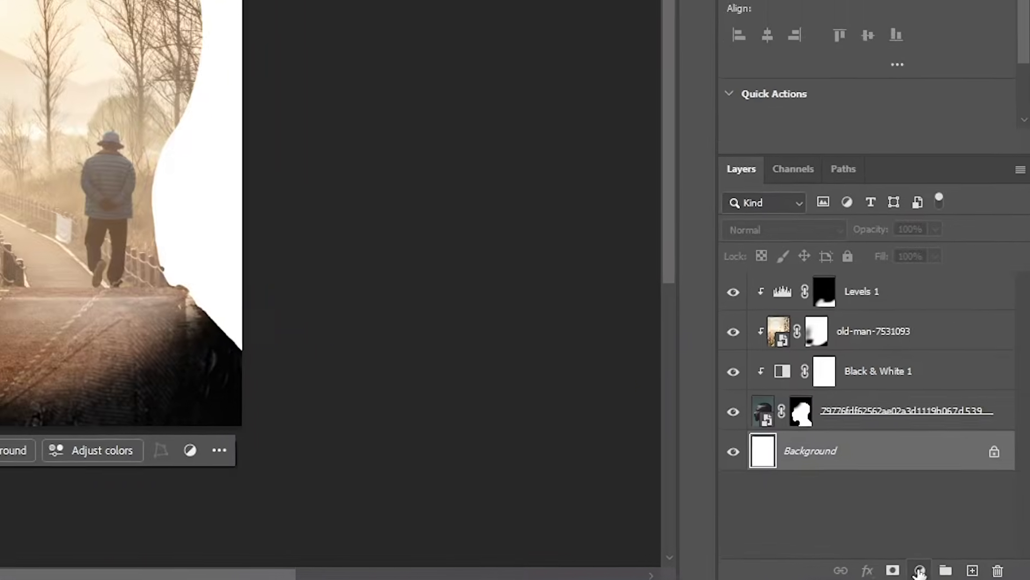
{"action": "left_click", "coordinate": [969, 572]}
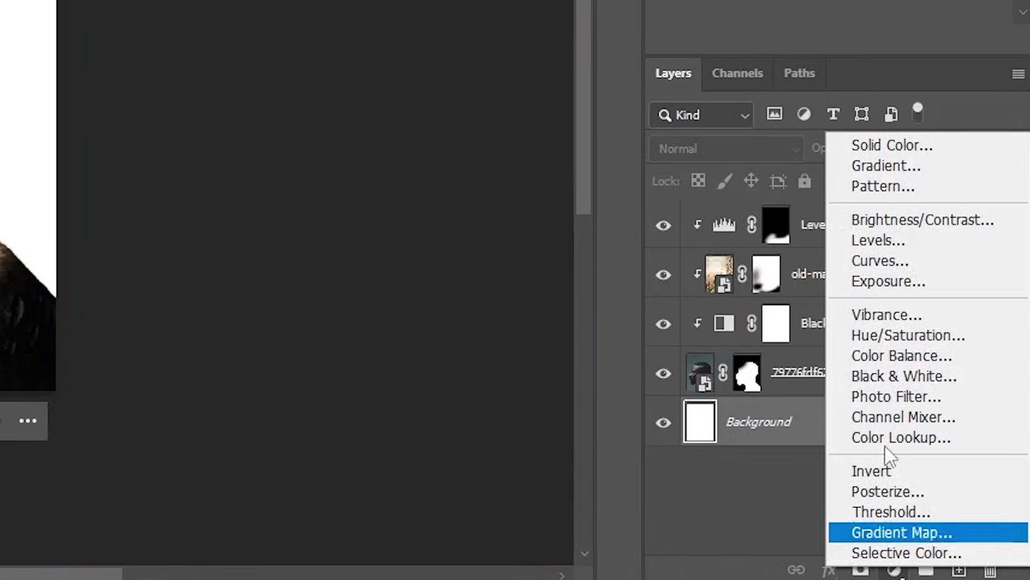
{"action": "left_click", "coordinate": [875, 147]}
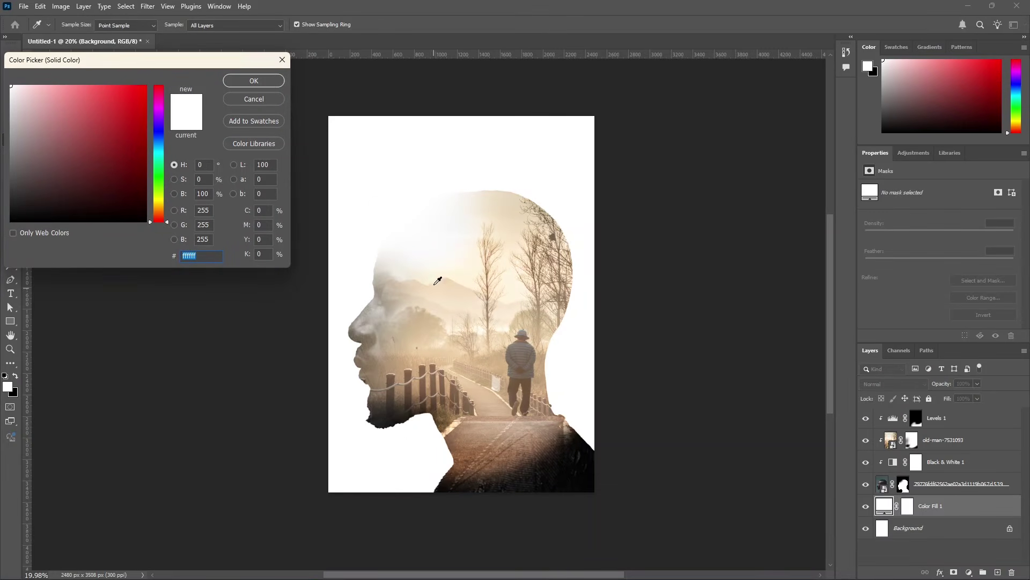
{"action": "left_click", "coordinate": [507, 221]}
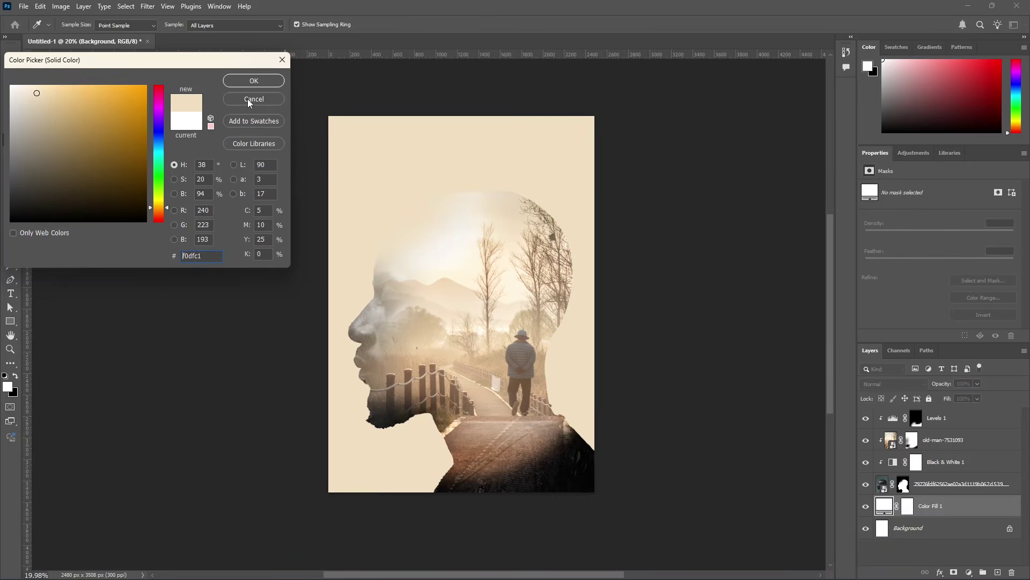
{"action": "left_click", "coordinate": [249, 81]}
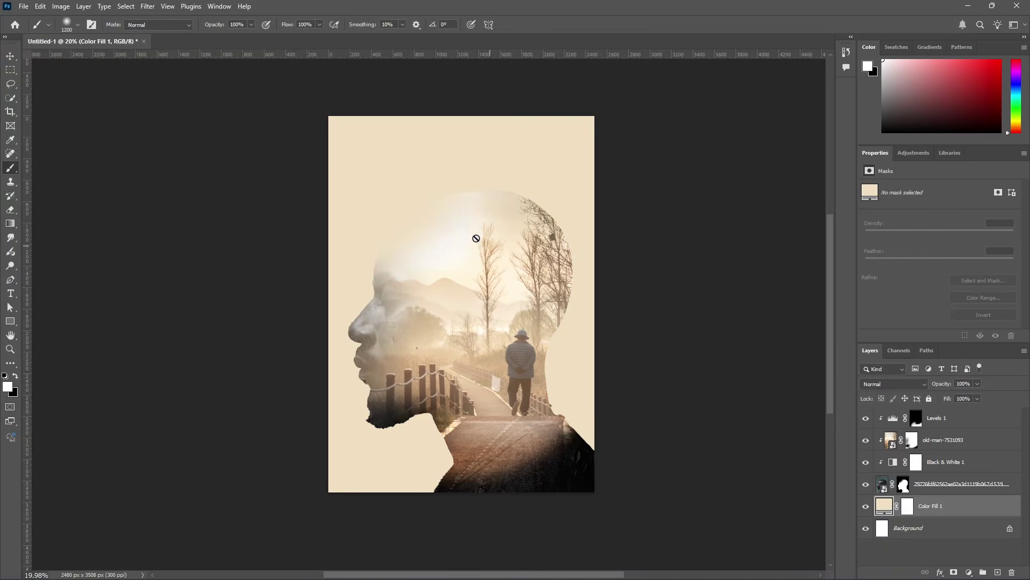
Step: Paint white on the portrait layer's mask with a 600 px soft brush at 68% flow to extend the trees beyond the back of the head
{"action": "scroll", "coordinate": [419, 219], "scroll_direction": "up", "scroll_amount": 4}
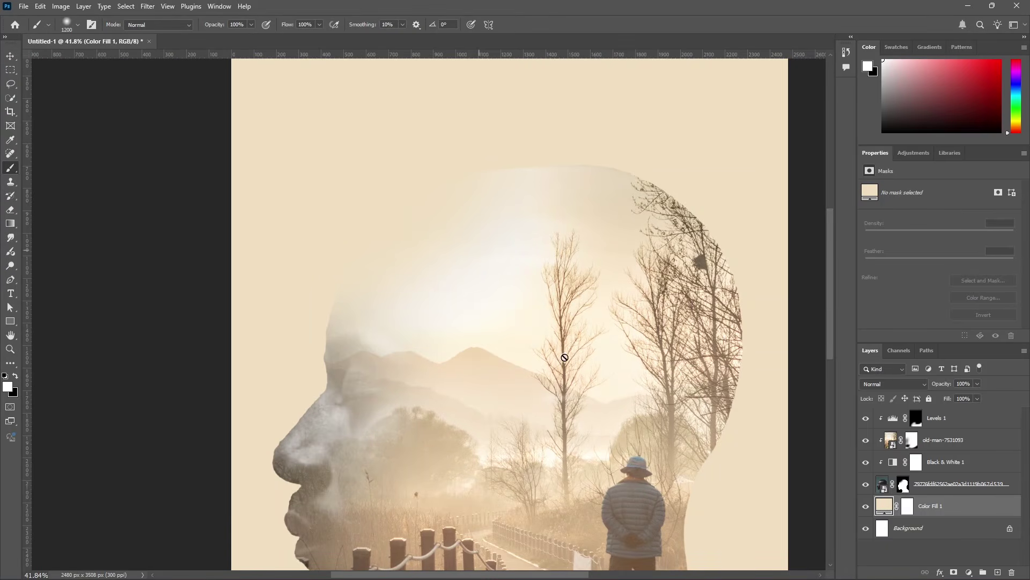
{"action": "scroll", "coordinate": [692, 333], "scroll_direction": "down", "scroll_amount": 4}
{"action": "key", "text": "alt+bracketright"}
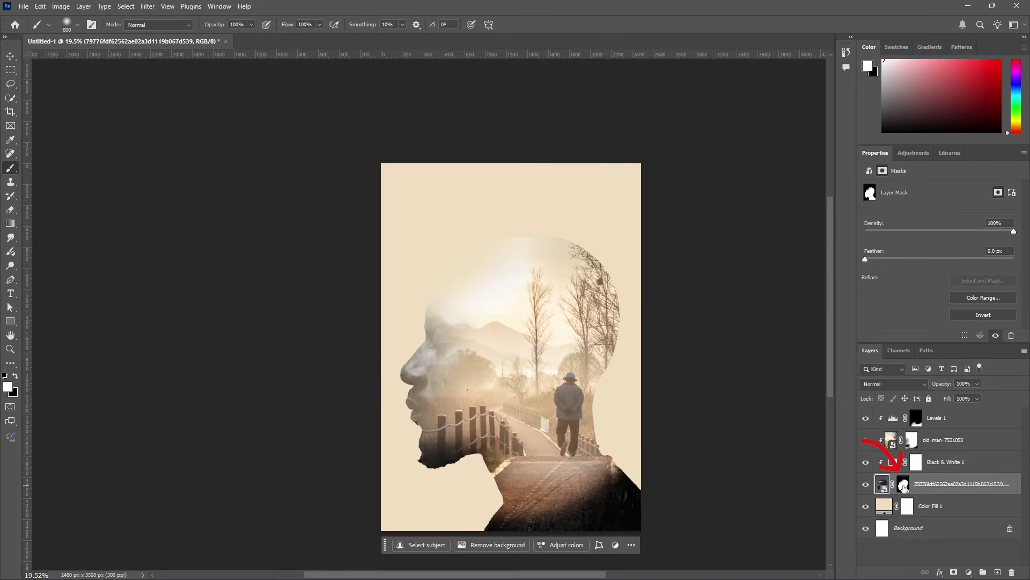
{"action": "left_click", "coordinate": [904, 485]}
{"action": "key", "text": "x"}
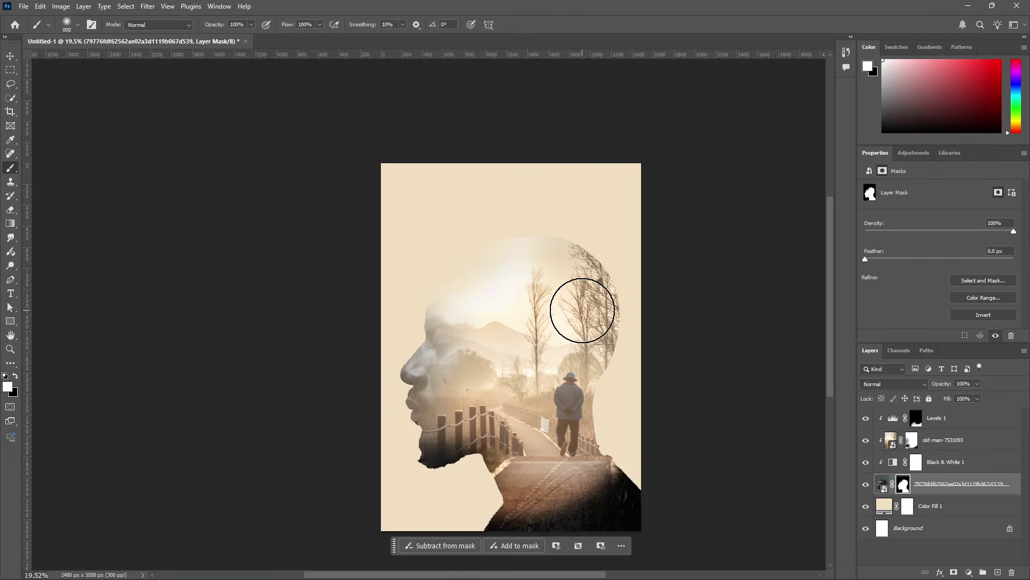
{"action": "key", "text": "bracketleft"}
{"action": "key", "text": "bracketleft"}
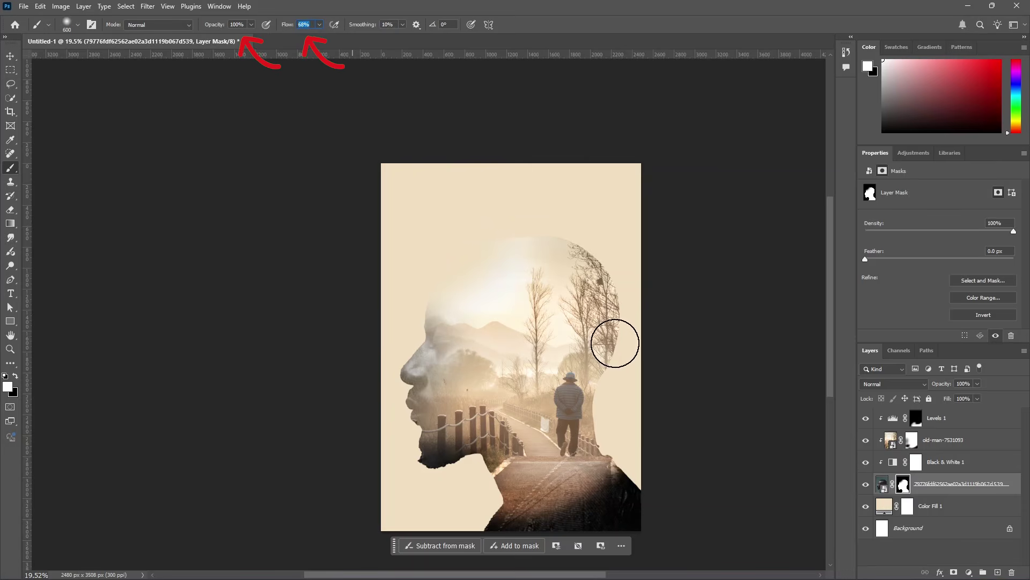
{"action": "mouse_move", "coordinate": [593, 308]}
{"action": "left_mouse_down"}
{"action": "mouse_move", "coordinate": [594, 163]}
{"action": "mouse_move", "coordinate": [602, 266]}
{"action": "mouse_move", "coordinate": [631, 187]}
{"action": "mouse_move", "coordinate": [628, 229]}
{"action": "mouse_move", "coordinate": [627, 177]}
{"action": "mouse_move", "coordinate": [617, 269]}
{"action": "mouse_move", "coordinate": [628, 340]}
{"action": "mouse_move", "coordinate": [635, 300]}
{"action": "mouse_move", "coordinate": [619, 308]}
{"action": "mouse_move", "coordinate": [621, 365]}
{"action": "mouse_move", "coordinate": [622, 322]}
{"action": "mouse_move", "coordinate": [619, 363]}
{"action": "mouse_move", "coordinate": [619, 331]}
{"action": "mouse_move", "coordinate": [601, 351]}
{"action": "mouse_move", "coordinate": [615, 350]}
{"action": "mouse_move", "coordinate": [592, 353]}
{"action": "mouse_move", "coordinate": [669, 352]}
{"action": "left_mouse_up"}
Step: Paint black on the portrait layer's mask with a 300 px Hard Round brush to cut a clean edge below the trees behind the neck
{"action": "left_click", "coordinate": [75, 26]}
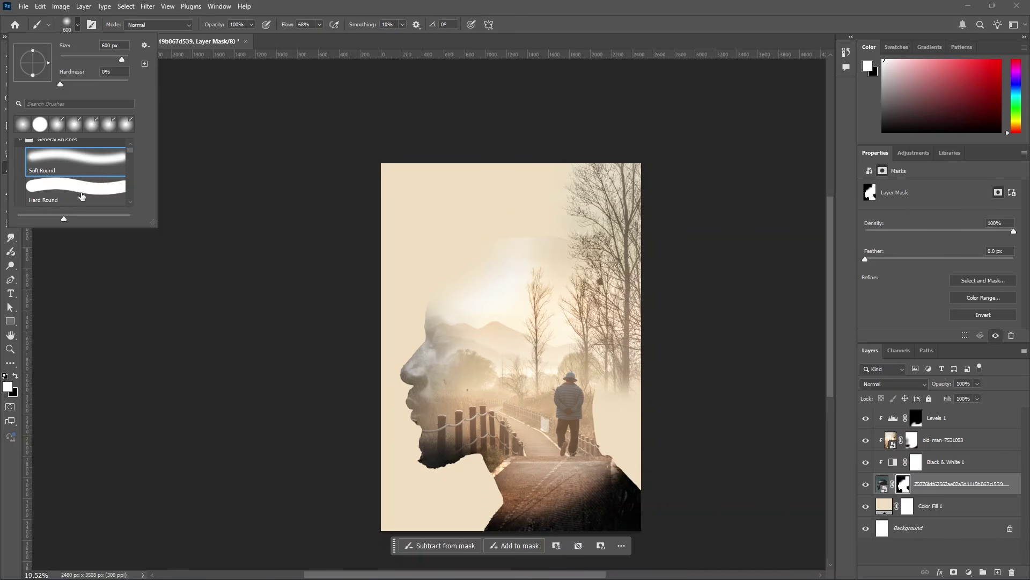
{"action": "left_click", "coordinate": [72, 194]}
{"action": "left_click", "coordinate": [78, 24]}
{"action": "key", "text": "x"}
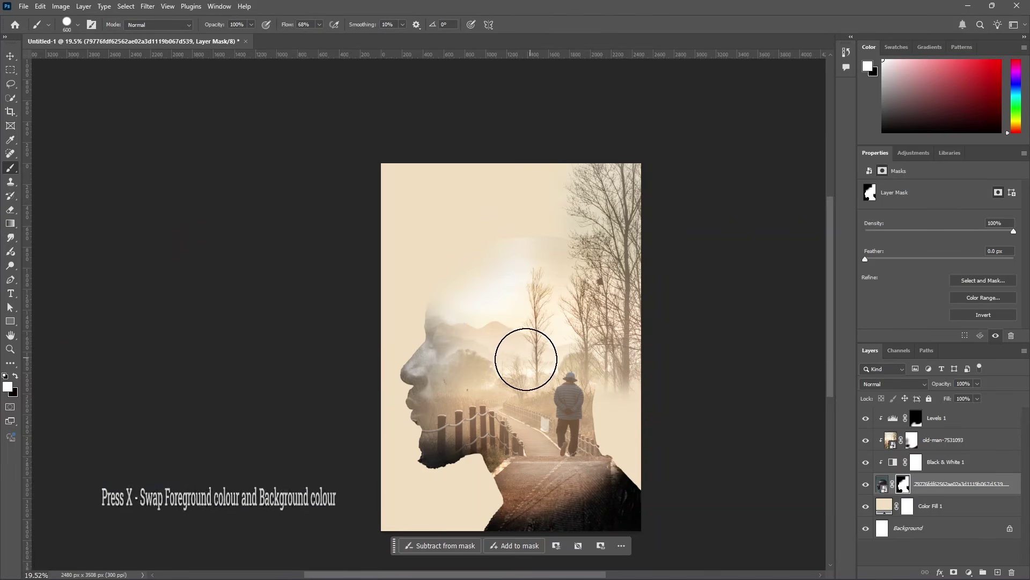
{"action": "left_click", "coordinate": [435, 366]}
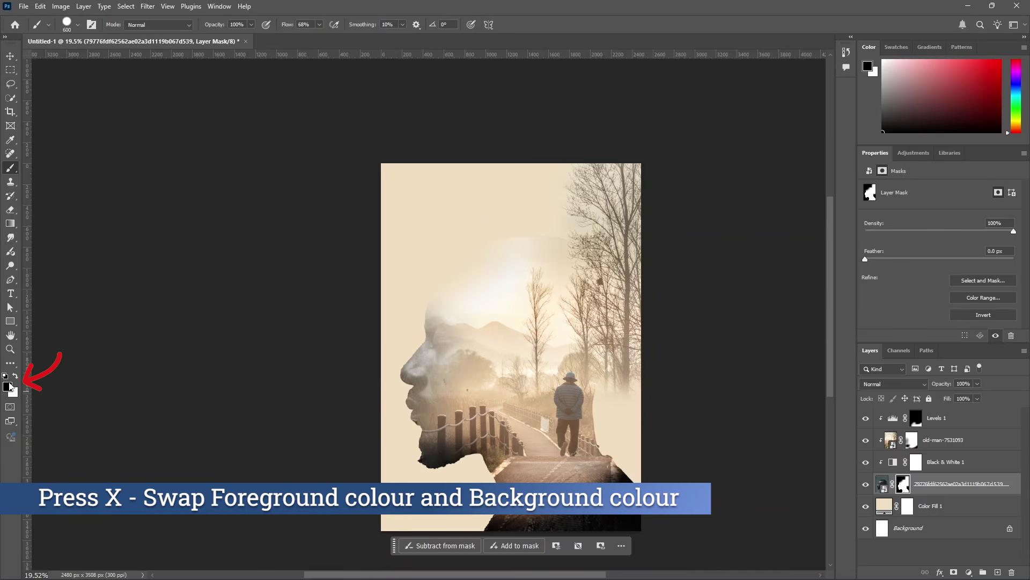
{"action": "scroll", "coordinate": [650, 398], "scroll_direction": "up", "scroll_amount": 3}
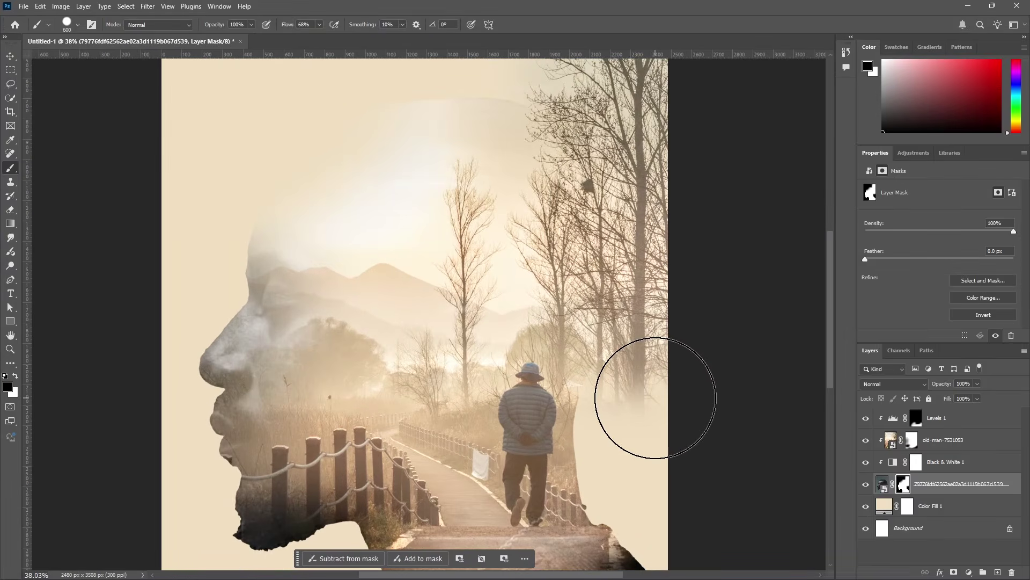
{"action": "key", "text": "bracketleft"}
{"action": "key", "text": "bracketleft"}
{"action": "key", "text": "bracketleft"}
{"action": "mouse_move", "coordinate": [626, 420]}
{"action": "left_mouse_down"}
{"action": "mouse_move", "coordinate": [613, 443]}
{"action": "mouse_move", "coordinate": [606, 398]}
{"action": "mouse_move", "coordinate": [642, 359]}
{"action": "left_mouse_up"}
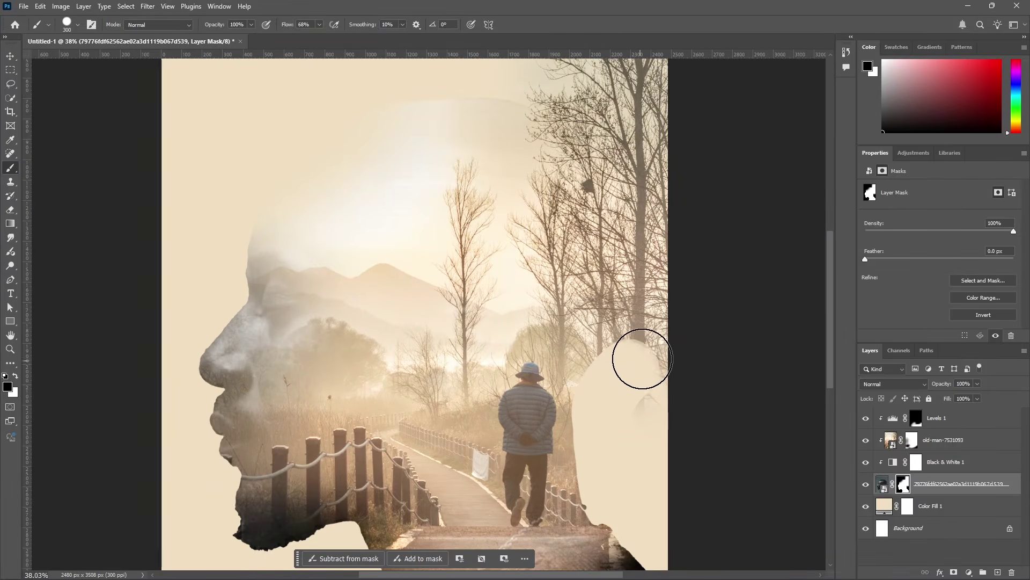
Step: Refine the neck and shoulder edge on the portrait layer's mask by painting black with a 125 px hard brush
{"action": "scroll", "coordinate": [704, 321], "scroll_direction": "down", "scroll_amount": 3}
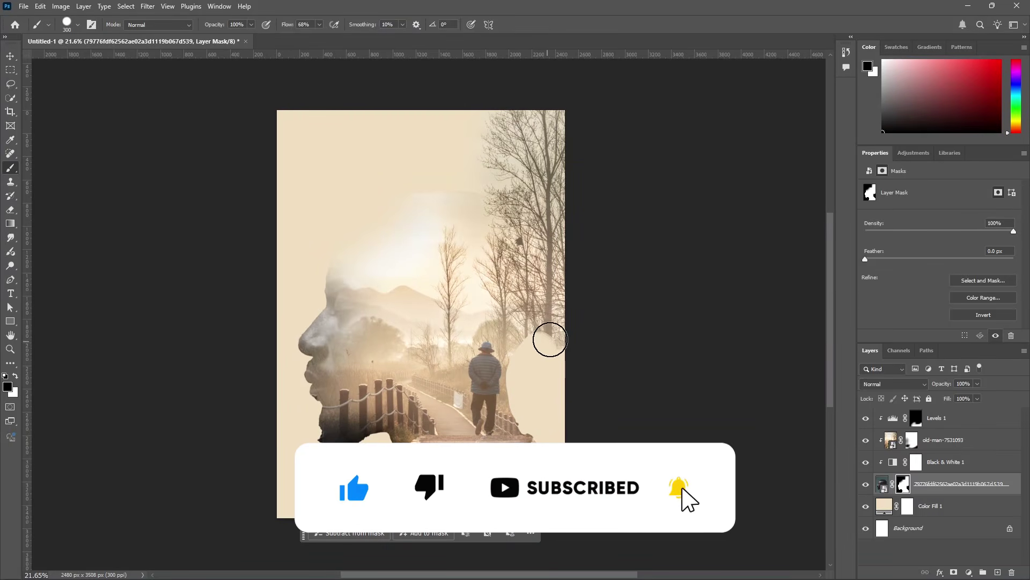
{"action": "scroll", "coordinate": [531, 354], "scroll_direction": "up", "scroll_amount": 5}
{"action": "scroll", "coordinate": [502, 369], "scroll_direction": "down", "scroll_amount": 3}
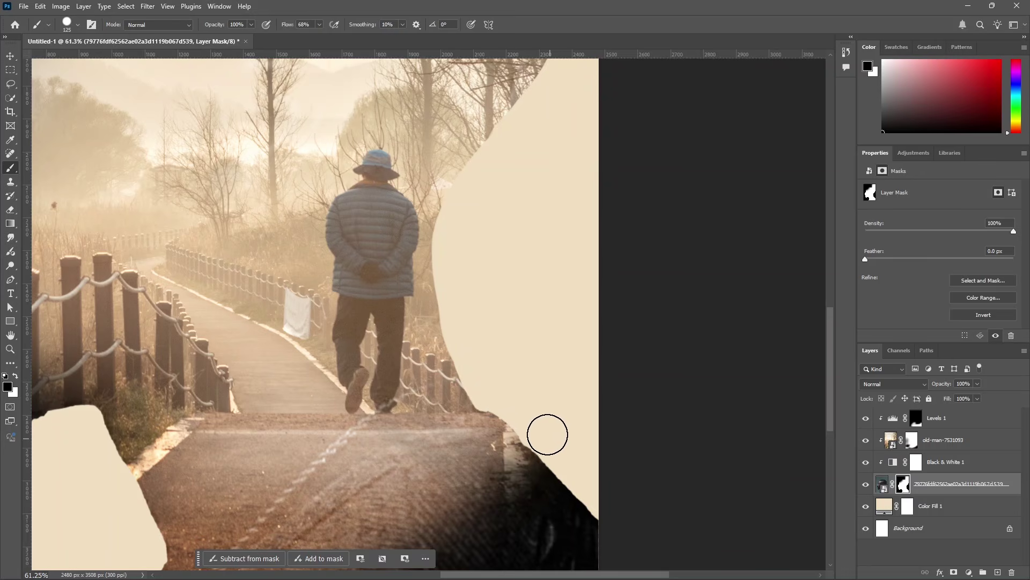
{"action": "left_click_drag", "start_coordinate": [555, 451], "coordinate": [639, 523]}
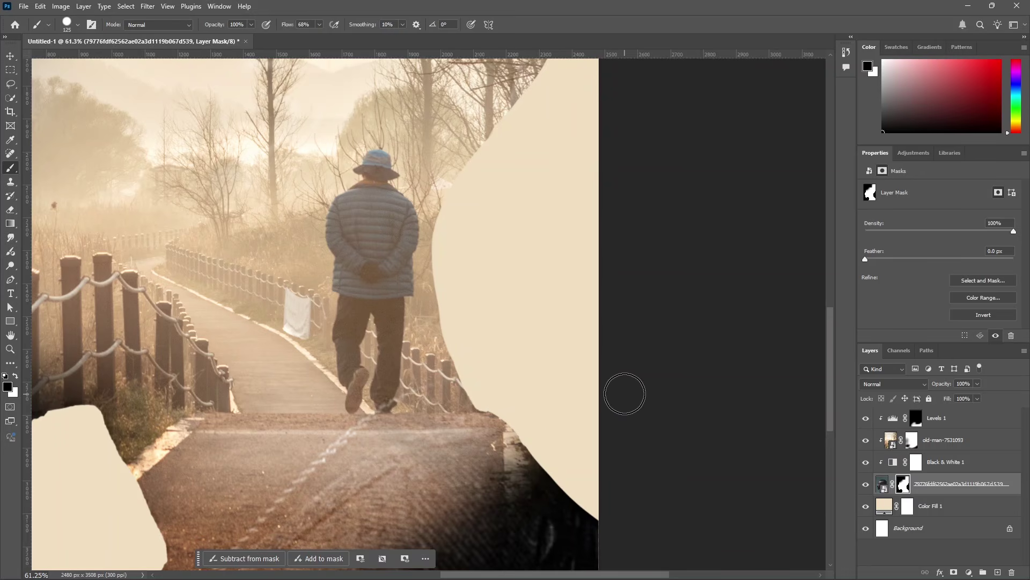
{"action": "scroll", "coordinate": [428, 397], "scroll_direction": "down", "scroll_amount": 6}
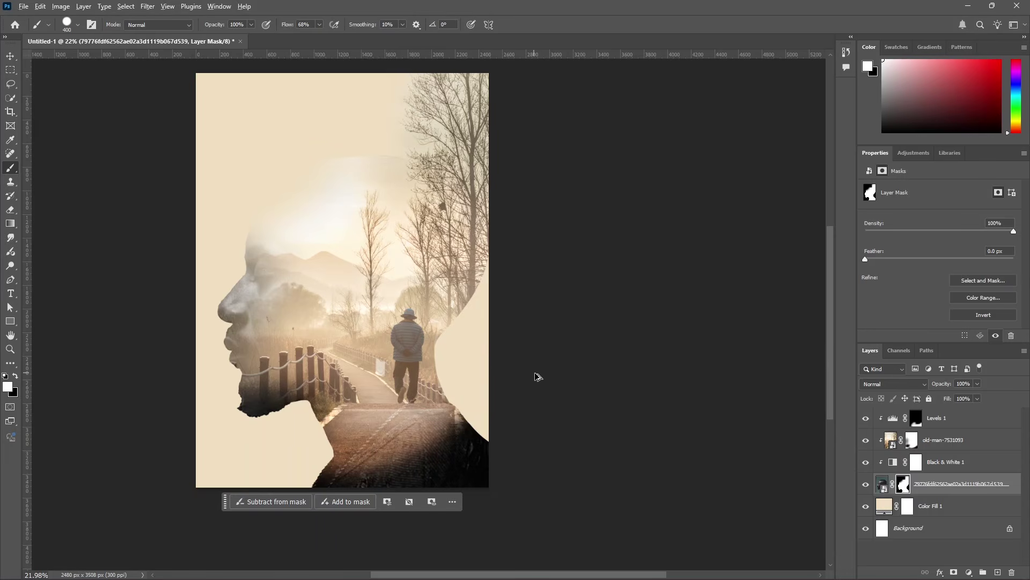
{"action": "scroll", "coordinate": [428, 335], "scroll_direction": "down", "scroll_amount": 1}
{"action": "scroll", "coordinate": [379, 312], "scroll_direction": "up", "scroll_amount": 1}
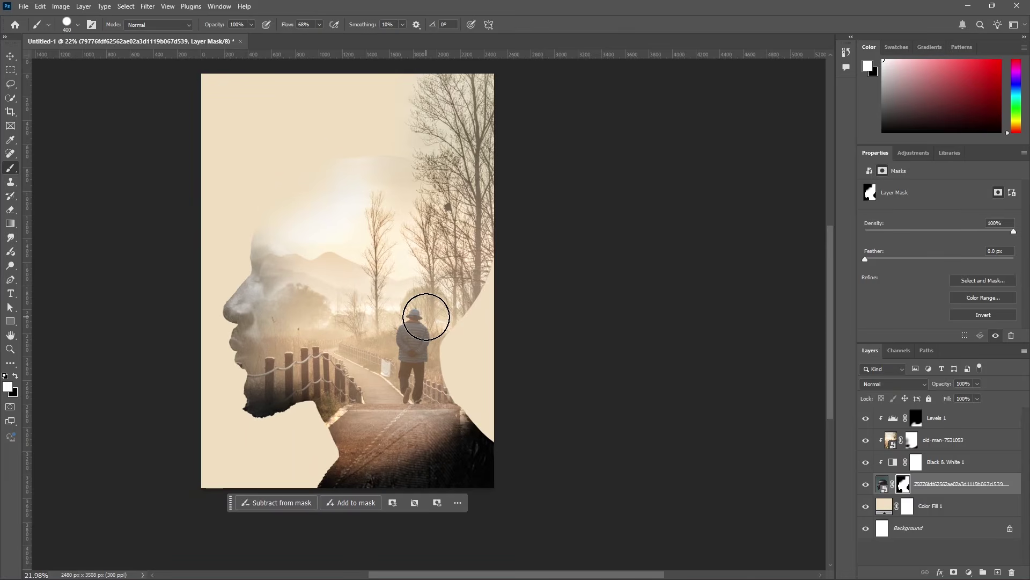
Step: Place the flying birds image pngegg.png from the file window into the composition as the topmost layer
{"action": "key", "text": "alt+Tab"}
{"action": "left_click_drag", "start_coordinate": [608, 261], "coordinate": [268, 268]}
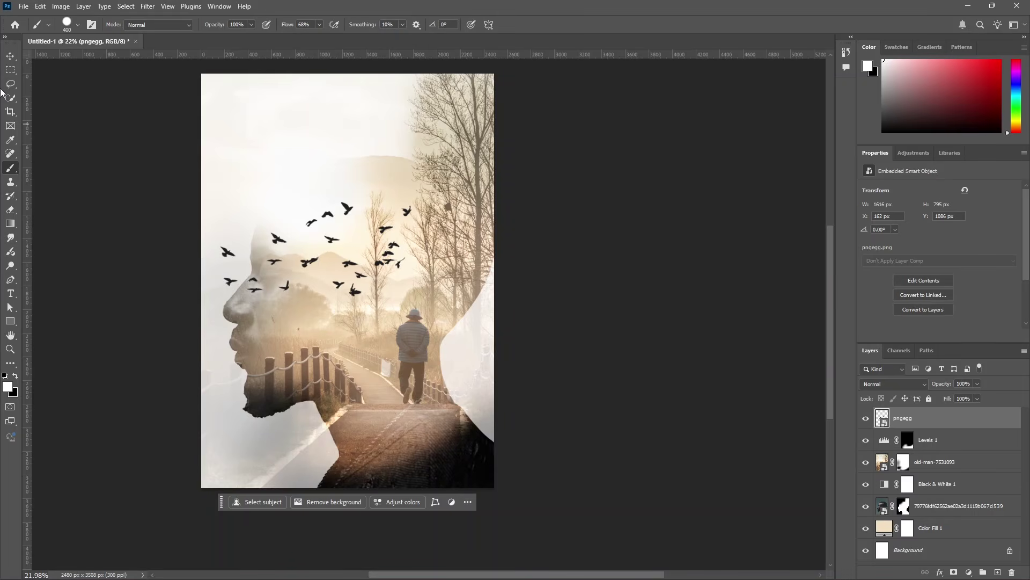
Step: Flip the birds layer horizontally, scale it to about 1033 px wide, and position it above the man's forehead
{"action": "left_click", "coordinate": [11, 56]}
{"action": "key", "text": "ctrl+t"}
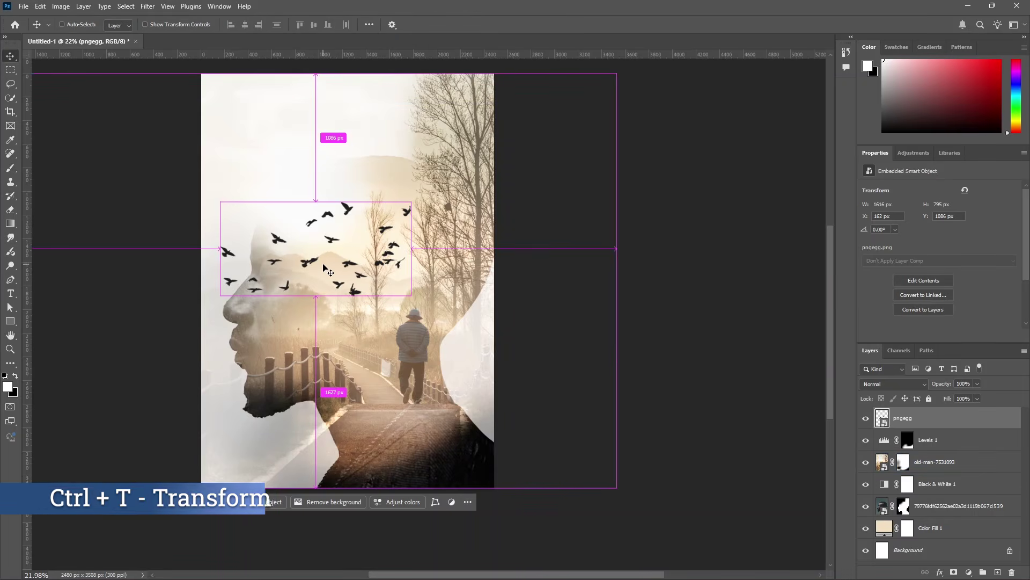
{"action": "right_click", "coordinate": [322, 254]}
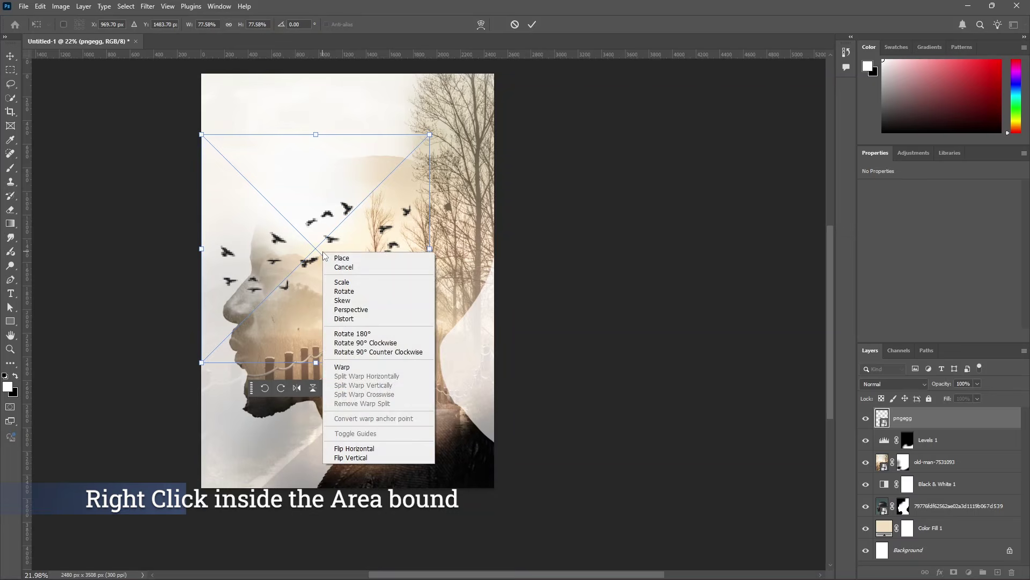
{"action": "left_click", "coordinate": [374, 447]}
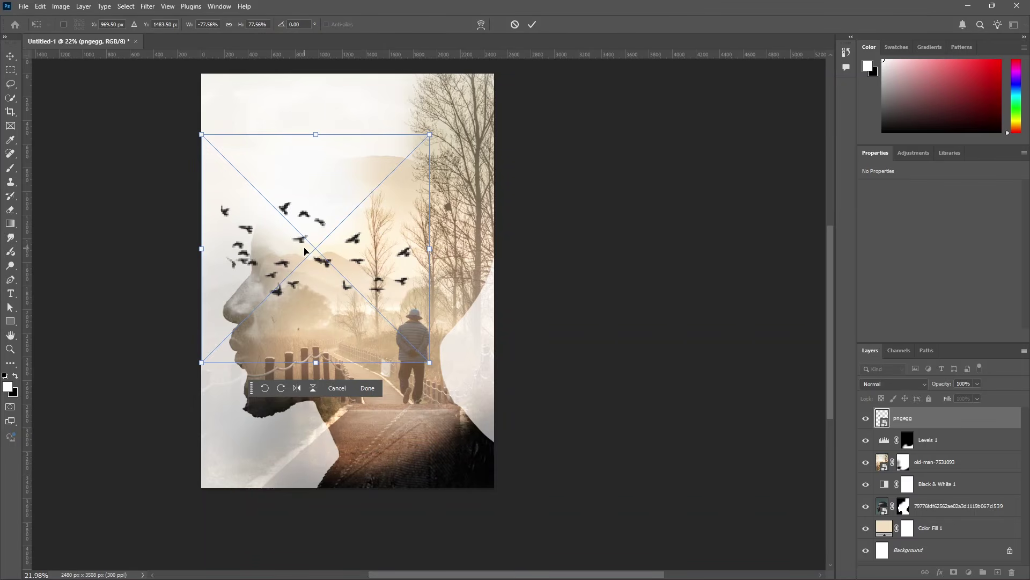
{"action": "left_click_drag", "start_coordinate": [304, 250], "coordinate": [309, 203]}
{"action": "left_click_drag", "start_coordinate": [430, 315], "coordinate": [347, 231]}
{"action": "left_click_drag", "start_coordinate": [292, 192], "coordinate": [313, 230]}
{"action": "key", "text": "Return"}
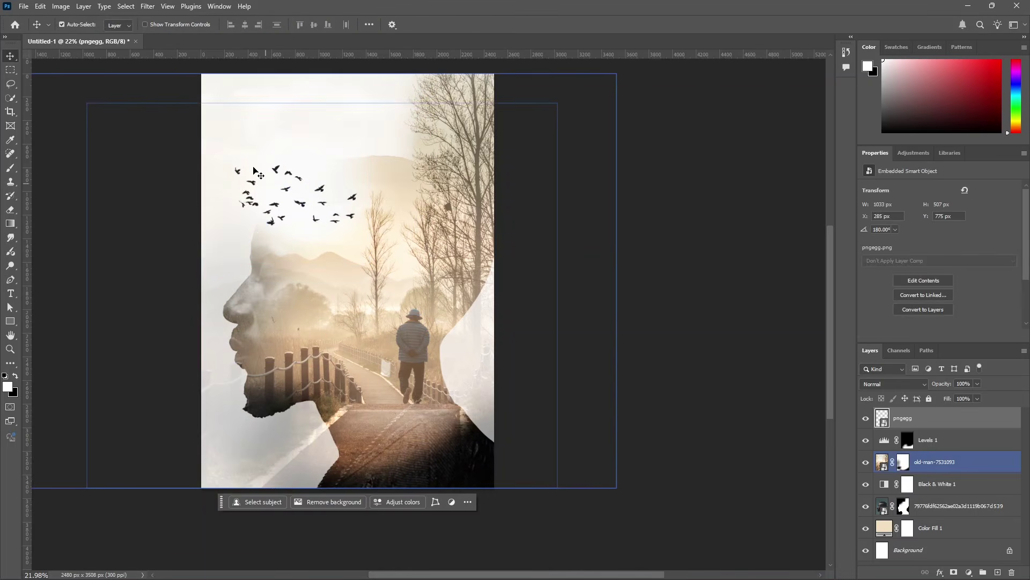
Step: Add a layer mask to the birds layer pngegg
{"action": "scroll", "coordinate": [247, 159], "scroll_direction": "up", "scroll_amount": 2}
{"action": "scroll", "coordinate": [246, 159], "scroll_direction": "up", "scroll_amount": 2}
{"action": "key", "text": "b"}
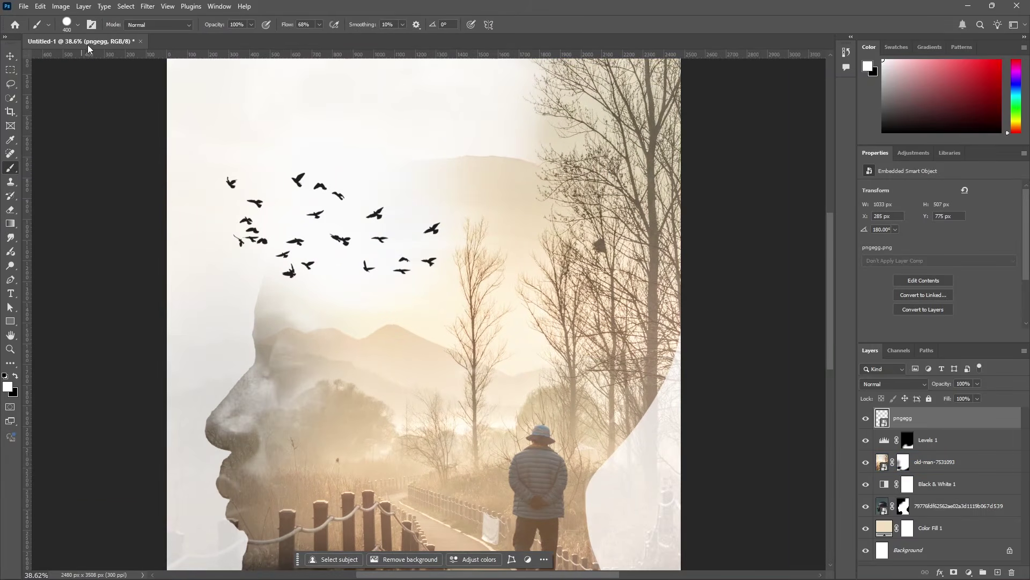
{"action": "left_click", "coordinate": [76, 27]}
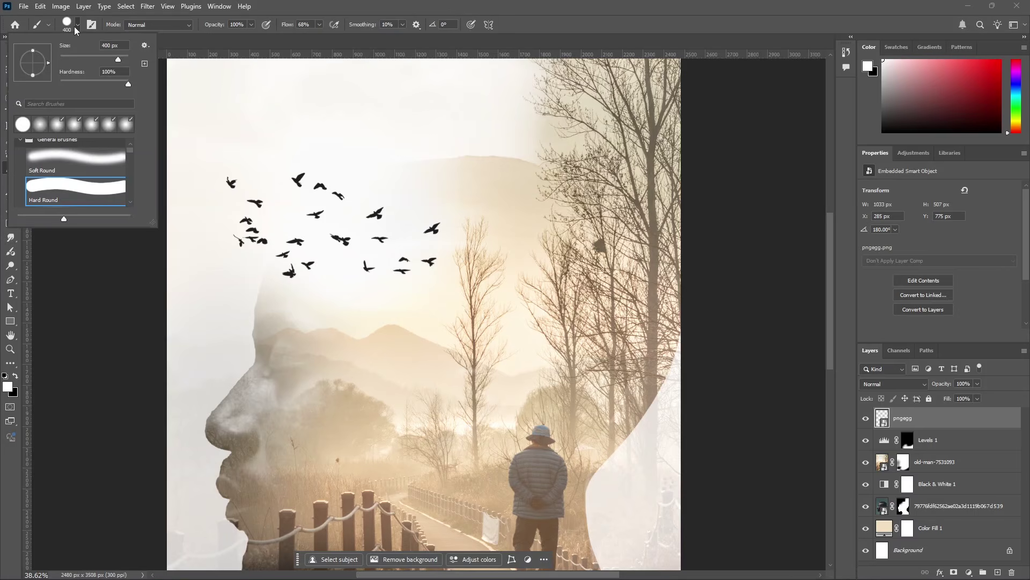
{"action": "left_click", "coordinate": [76, 27]}
{"action": "scroll", "coordinate": [257, 207], "scroll_direction": "up", "scroll_amount": 3}
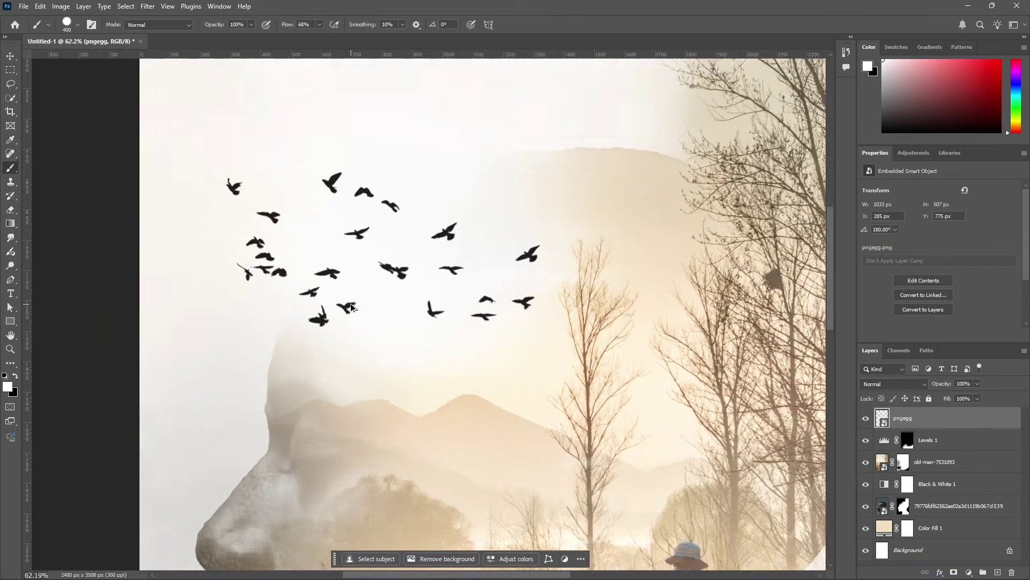
{"action": "scroll", "coordinate": [352, 307], "scroll_direction": "down", "scroll_amount": 3}
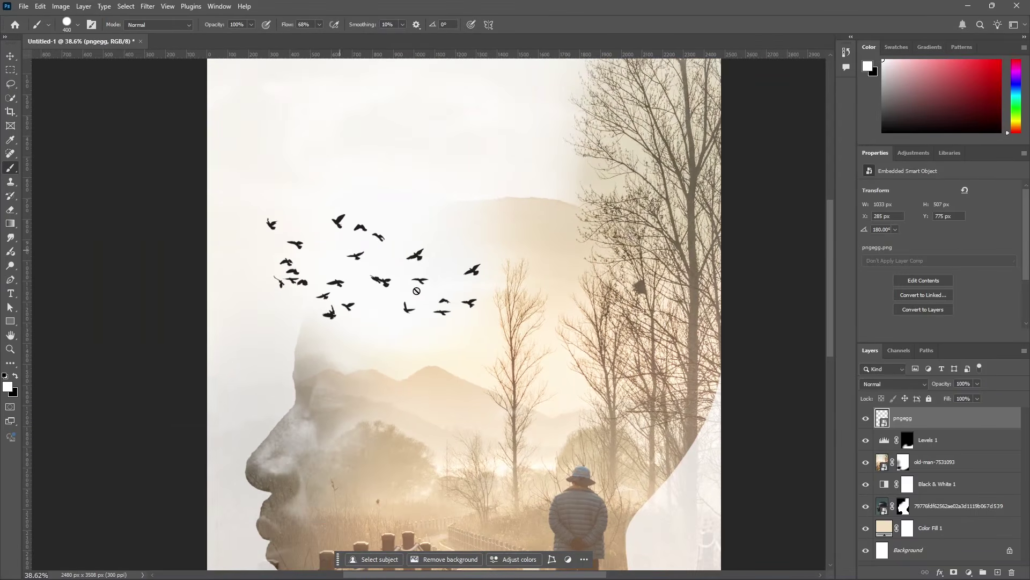
{"action": "left_click", "coordinate": [953, 572]}
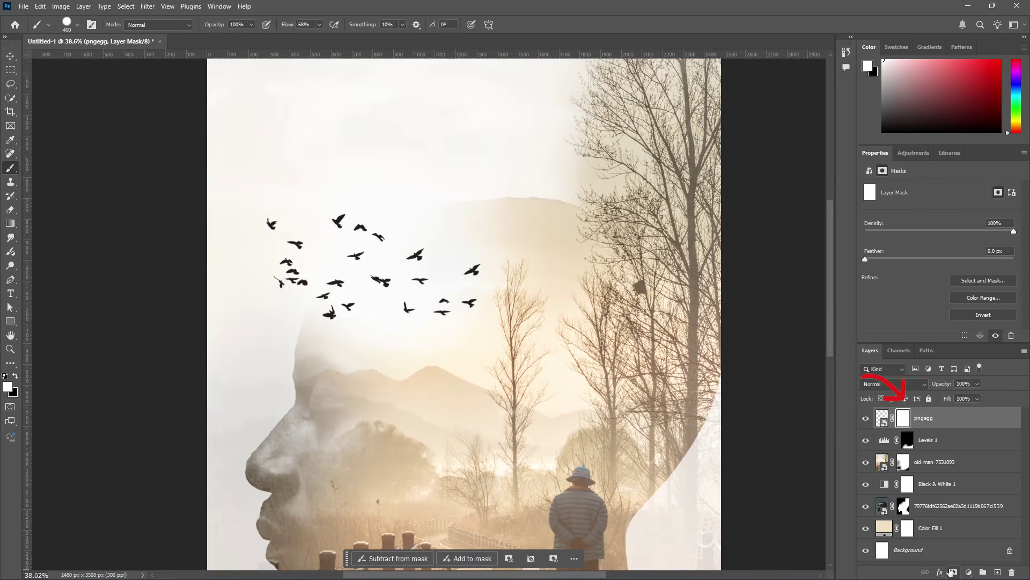
Step: Paint black on the birds layer's mask with a 125 px hard brush to hide the clustered birds near the forehead
{"action": "scroll", "coordinate": [306, 267], "scroll_direction": "up", "scroll_amount": 1}
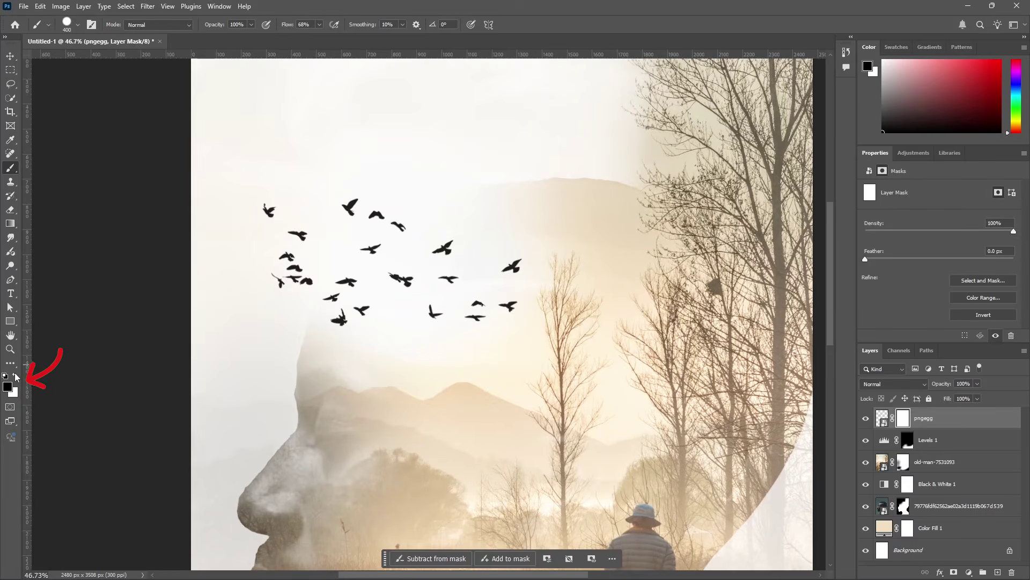
{"action": "scroll", "coordinate": [207, 345], "scroll_direction": "up", "scroll_amount": 2}
{"action": "key", "text": "bracketleft"}
{"action": "key", "text": "bracketleft"}
{"action": "key", "text": "bracketleft"}
{"action": "key", "text": "bracketleft"}
{"action": "key", "text": "bracketleft"}
{"action": "key", "text": "bracketleft"}
{"action": "key", "text": "bracketleft"}
{"action": "key", "text": "bracketleft"}
{"action": "key", "text": "bracketleft"}
{"action": "key", "text": "bracketleft"}
{"action": "key", "text": "bracketleft"}
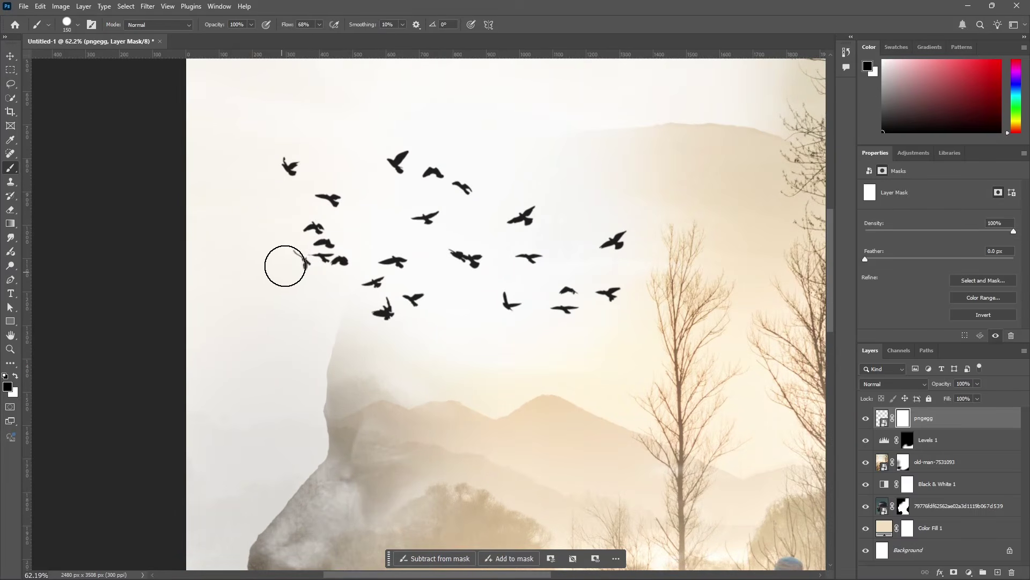
{"action": "mouse_move", "coordinate": [285, 265]}
{"action": "left_mouse_down"}
{"action": "mouse_move", "coordinate": [297, 240]}
{"action": "mouse_move", "coordinate": [311, 266]}
{"action": "mouse_move", "coordinate": [308, 238]}
{"action": "mouse_move", "coordinate": [328, 266]}
{"action": "mouse_move", "coordinate": [369, 264]}
{"action": "mouse_move", "coordinate": [374, 254]}
{"action": "mouse_move", "coordinate": [382, 321]}
{"action": "left_mouse_up"}
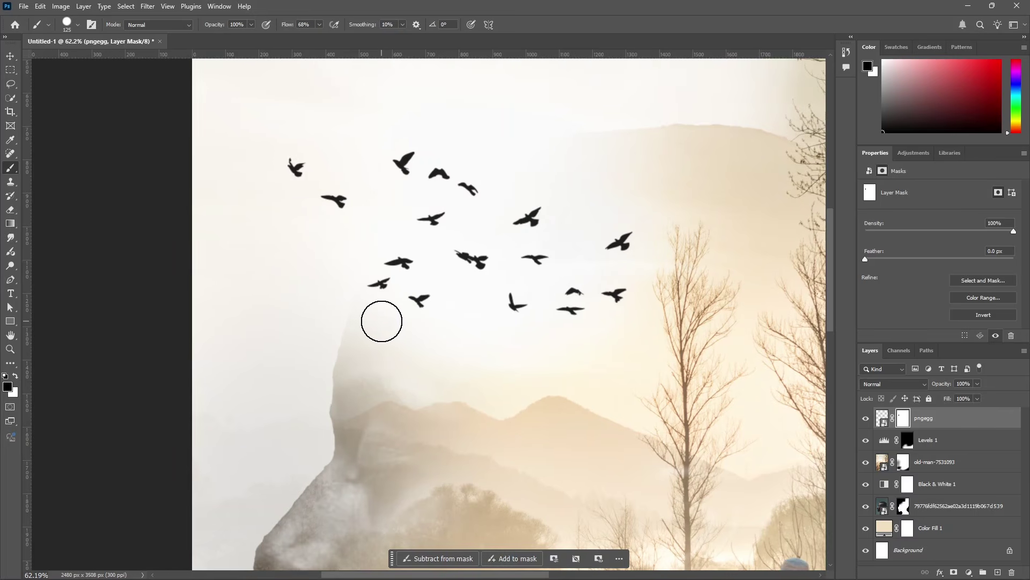
{"action": "scroll", "coordinate": [414, 266], "scroll_direction": "down", "scroll_amount": 3}
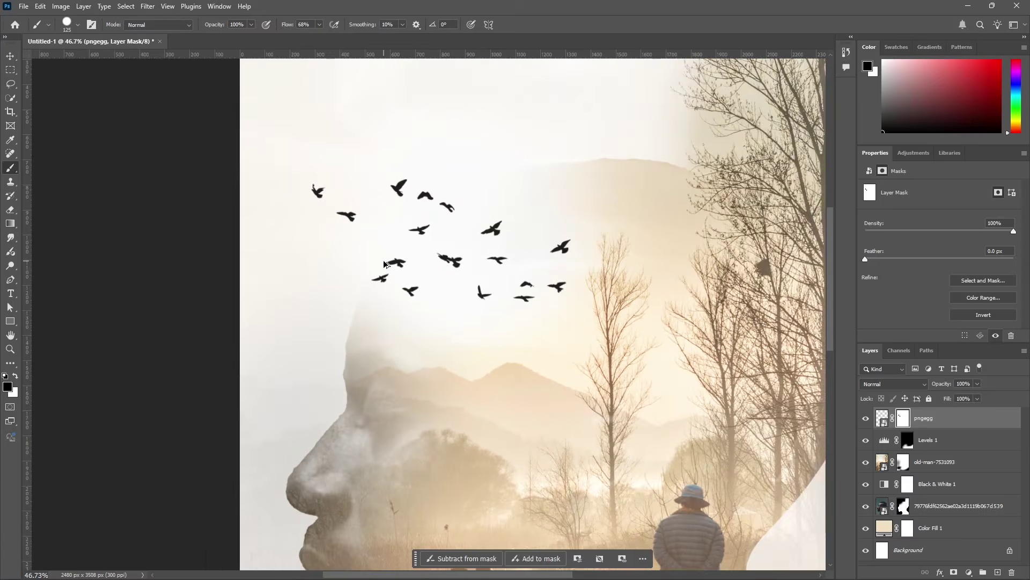
Step: Clip the Black & White 1, old-man-7531093 and Levels 1 layers to the portrait layer beneath them
{"action": "scroll", "coordinate": [430, 285], "scroll_direction": "down", "scroll_amount": 5}
{"action": "key", "text": "v"}
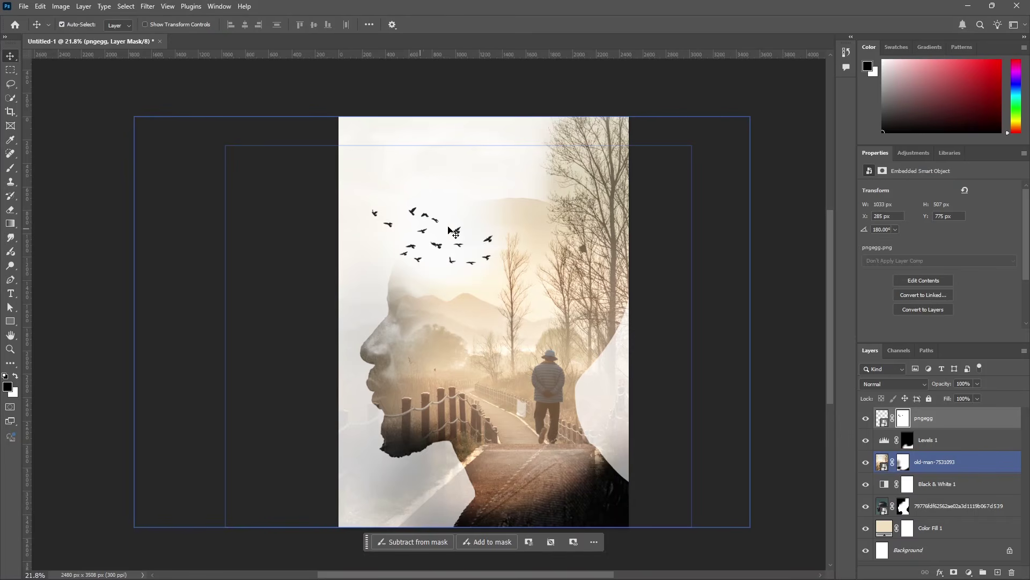
{"action": "left_click", "coordinate": [952, 461]}
{"action": "left_click", "coordinate": [933, 491]}
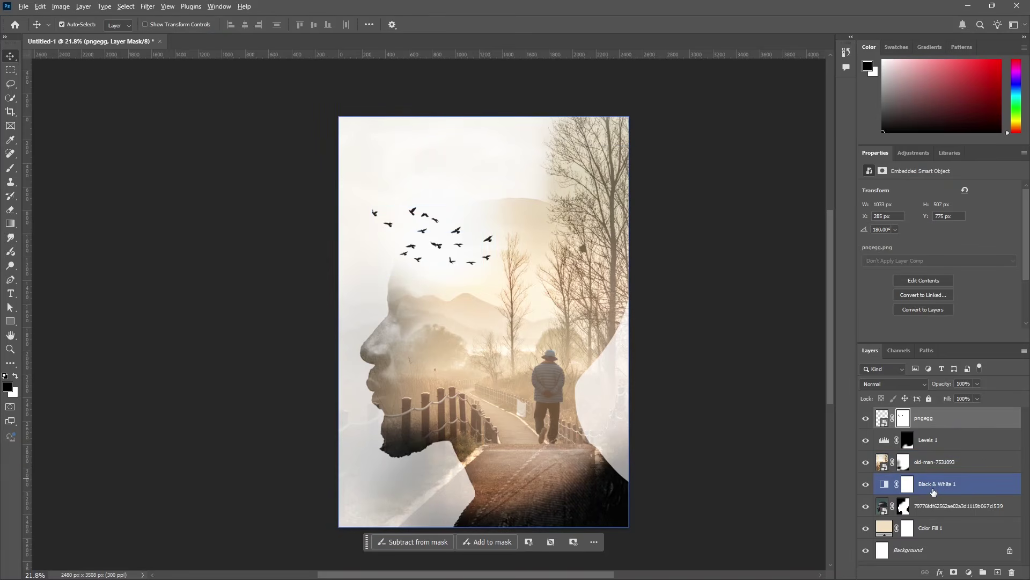
{"action": "left_click", "coordinate": [931, 495], "text": "alt"}
{"action": "left_click", "coordinate": [929, 473], "text": "alt"}
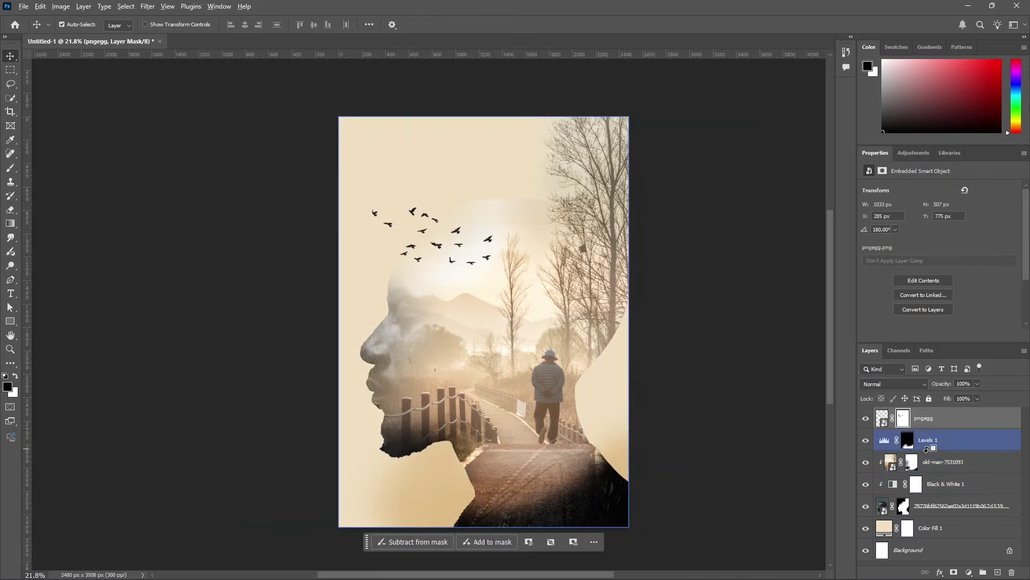
{"action": "left_click", "coordinate": [927, 451], "text": "alt"}
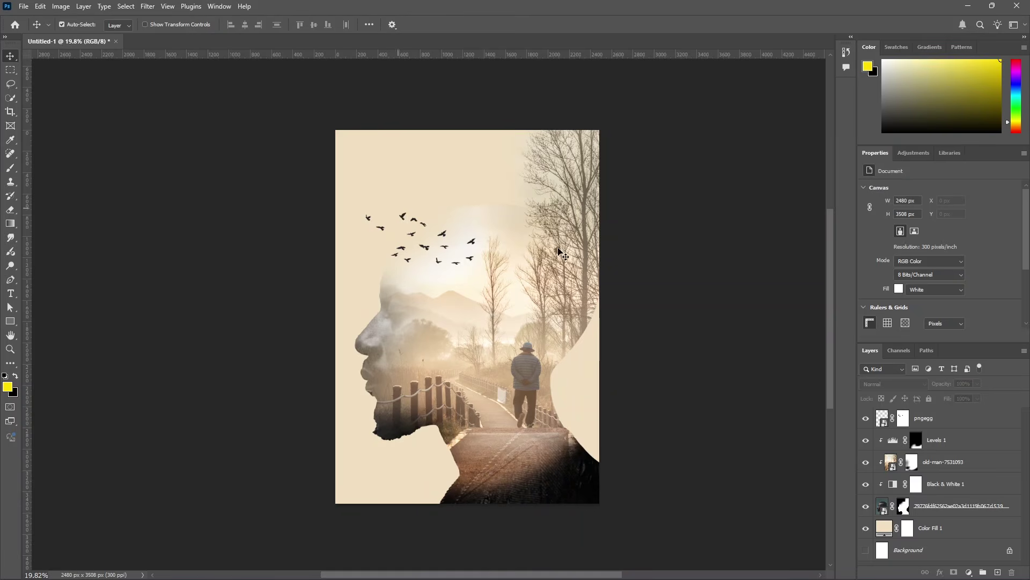
Step: Add a Color Lookup adjustment layer above the birds layer
{"action": "left_click", "coordinate": [419, 188]}
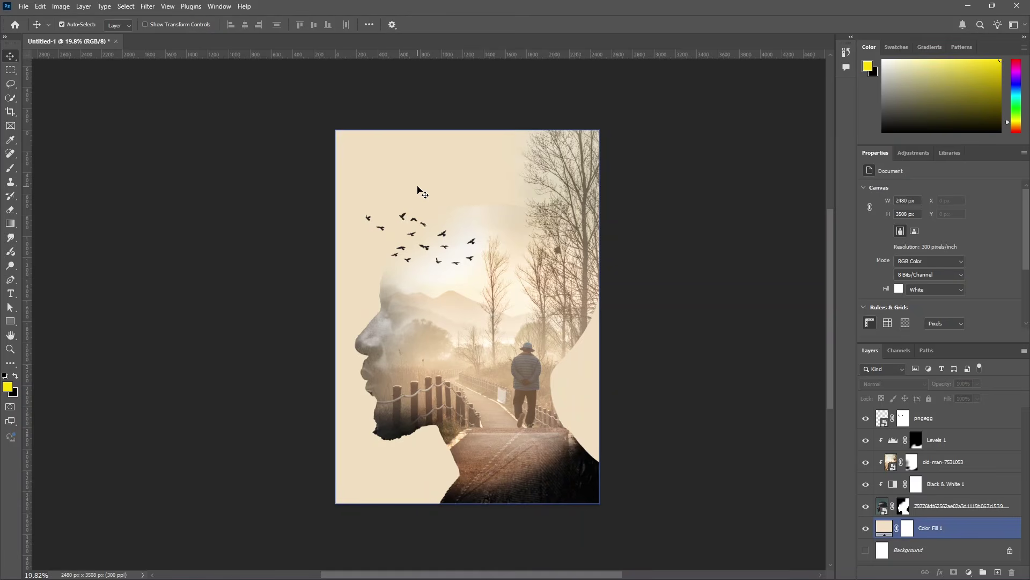
{"action": "left_click", "coordinate": [416, 267]}
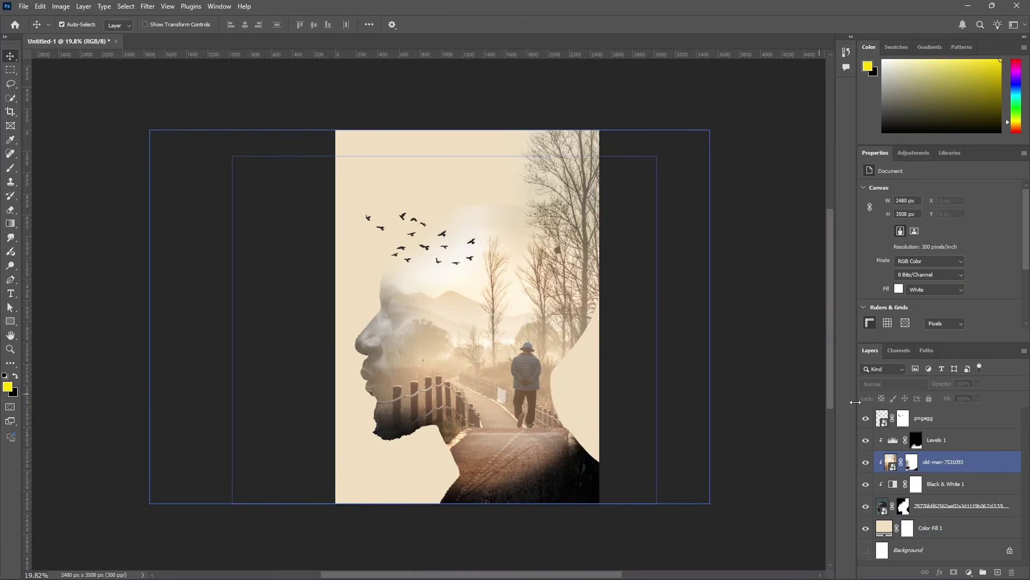
{"action": "left_click", "coordinate": [925, 417]}
{"action": "left_click", "coordinate": [969, 572]}
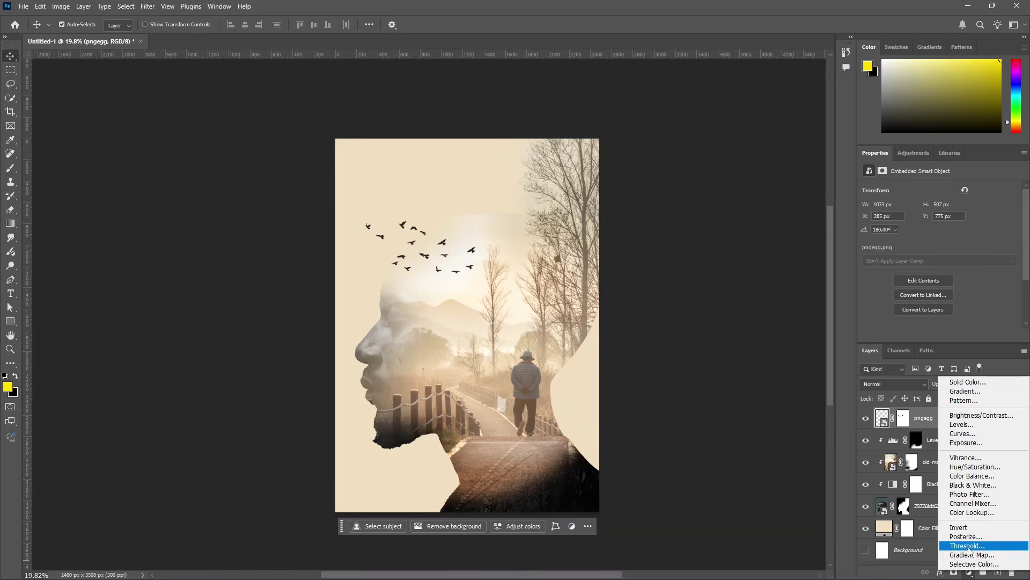
{"action": "left_click", "coordinate": [973, 512]}
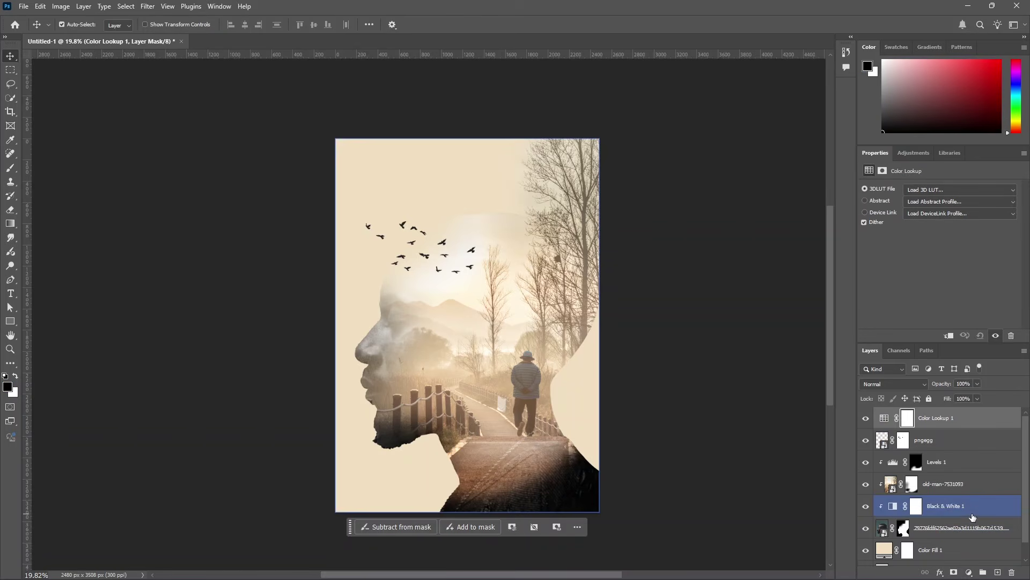
Step: Try the Crisp_Warm.look and Crisp_Winter.look LUTs on the Color Lookup adjustment
{"action": "left_click", "coordinate": [938, 190]}
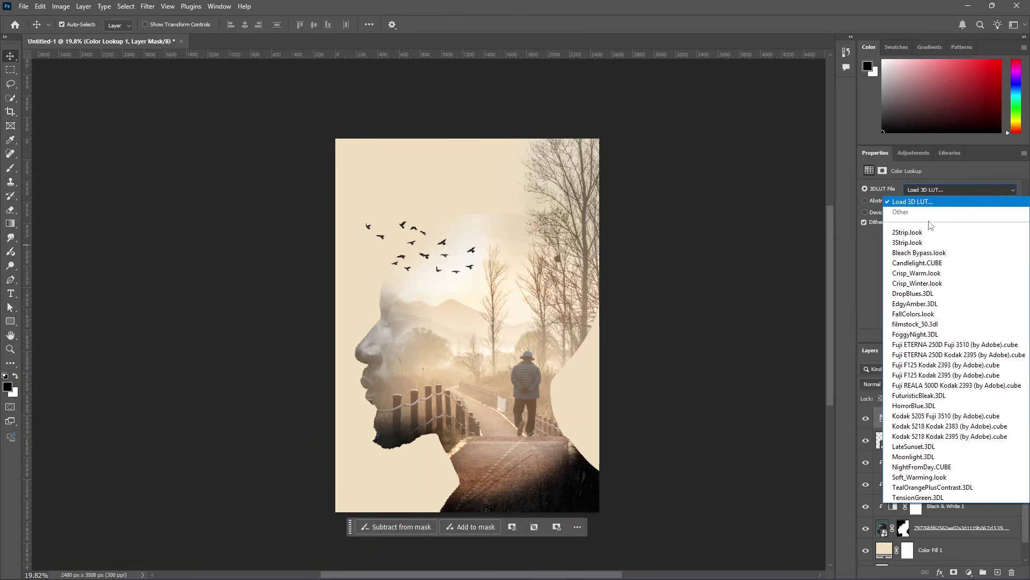
{"action": "left_click", "coordinate": [916, 272]}
{"action": "left_click", "coordinate": [926, 189]}
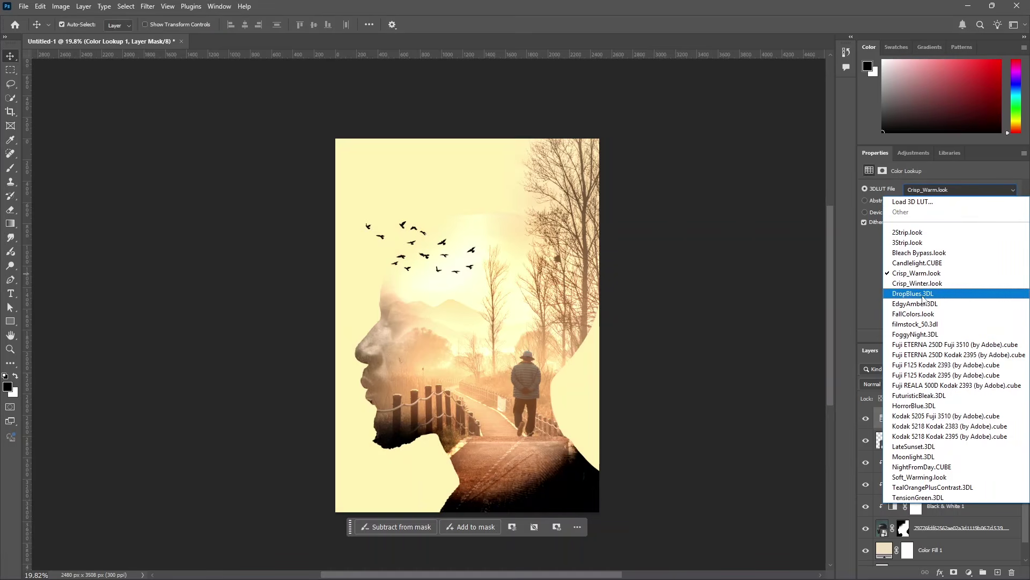
{"action": "left_click", "coordinate": [921, 282]}
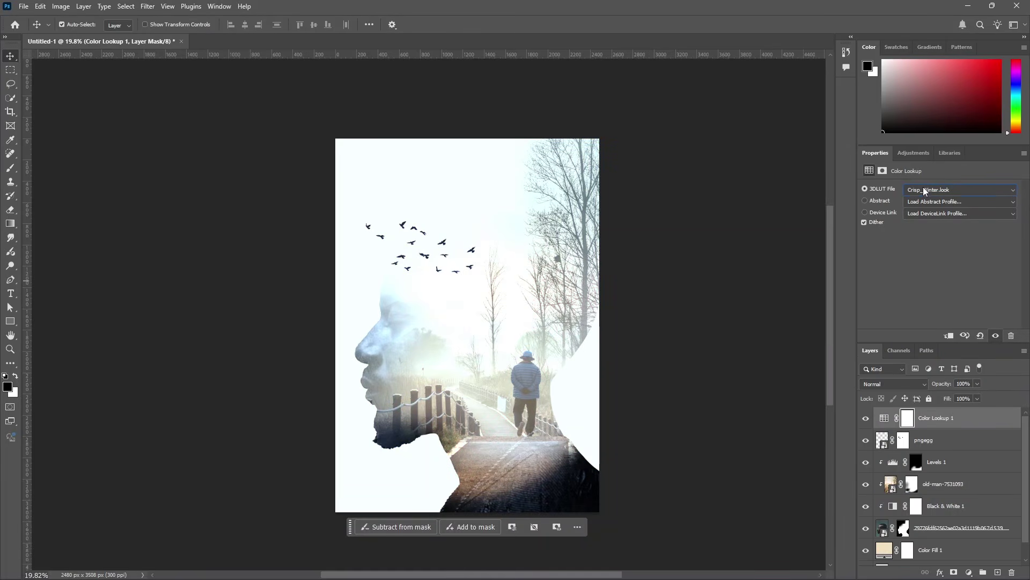
{"action": "left_click", "coordinate": [923, 190]}
{"action": "left_click", "coordinate": [917, 271]}
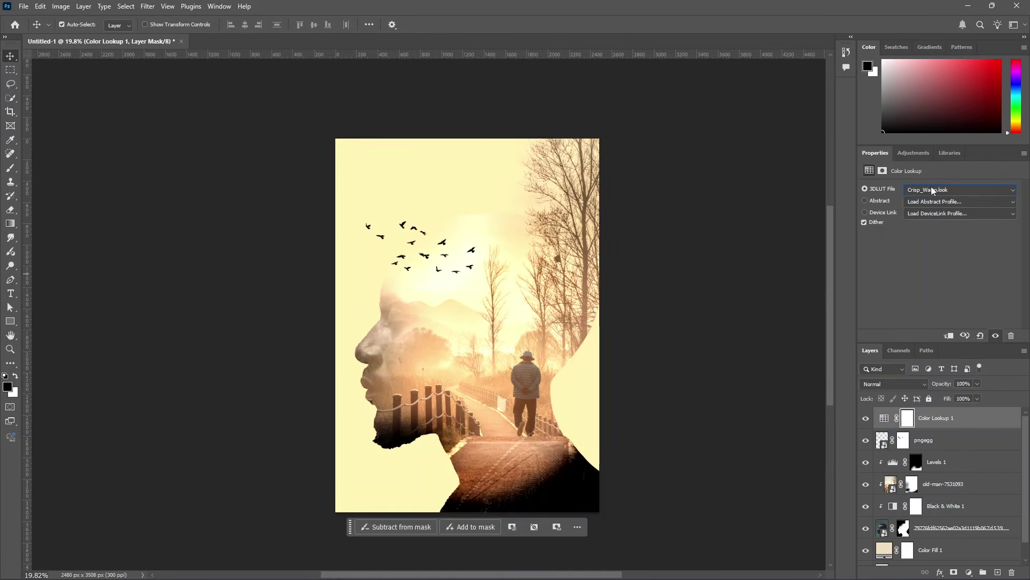
Step: Apply the FoggyNight.3DL LUT to the Color Lookup layer and set the layer's opacity to 55%
{"action": "left_click", "coordinate": [922, 185]}
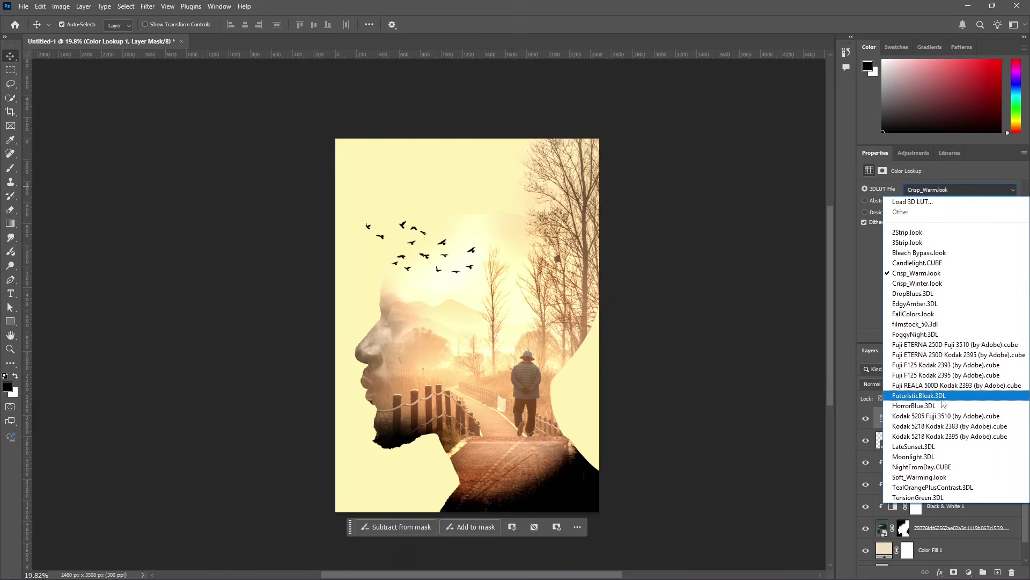
{"action": "left_click", "coordinate": [917, 334]}
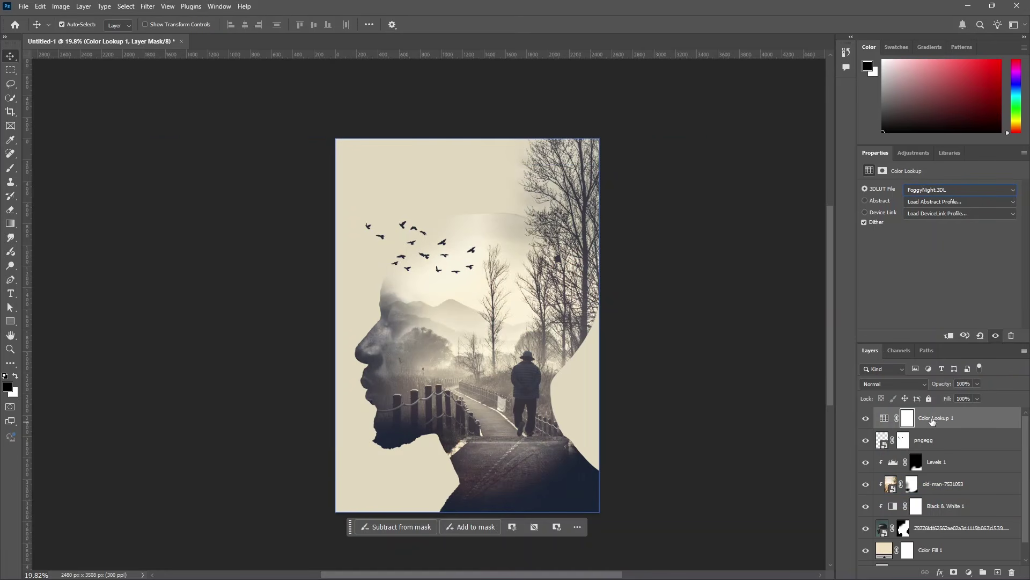
{"action": "left_click", "coordinate": [978, 399]}
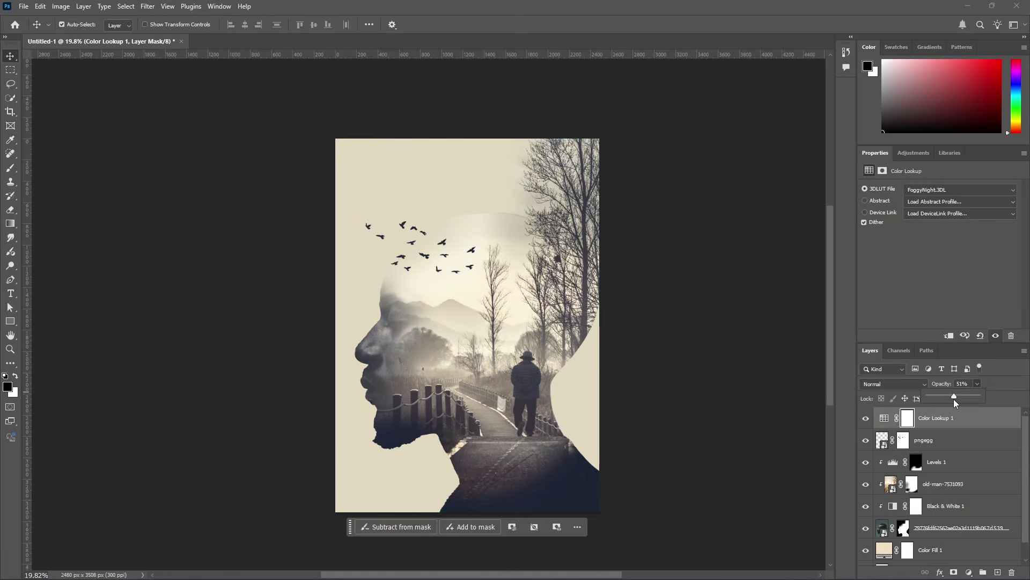
{"action": "left_click_drag", "start_coordinate": [955, 399], "coordinate": [958, 398]}
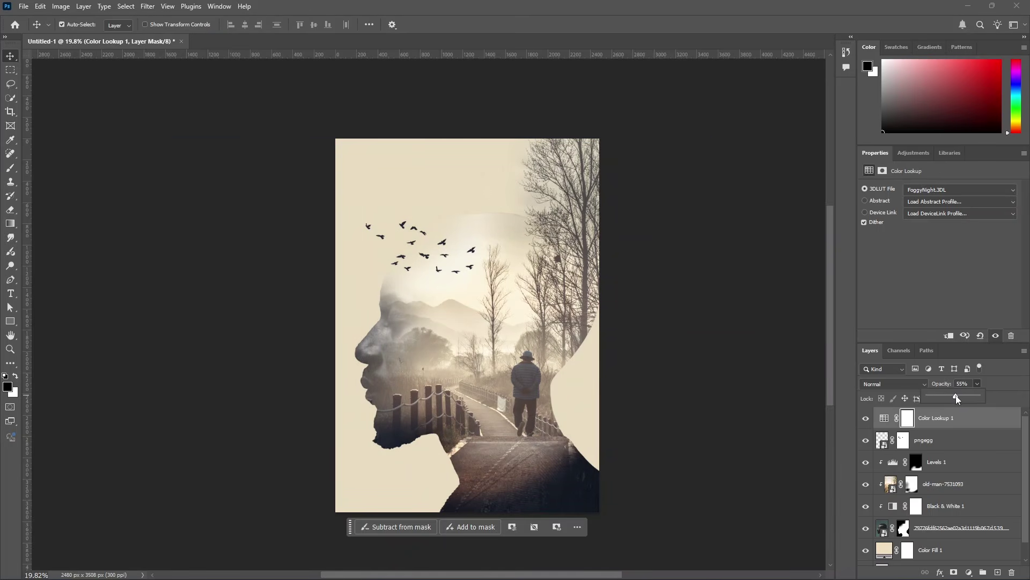
{"action": "left_click", "coordinate": [938, 421]}
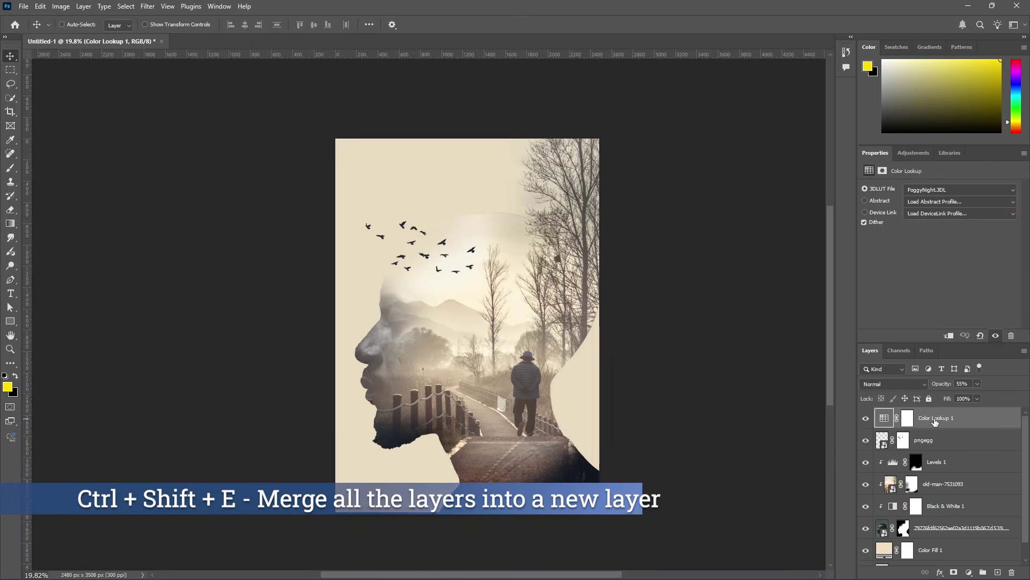
Step: Stamp all visible layers into a new top layer and convert it to a smart object
{"action": "key", "text": "ctrl+alt+shift+e"}
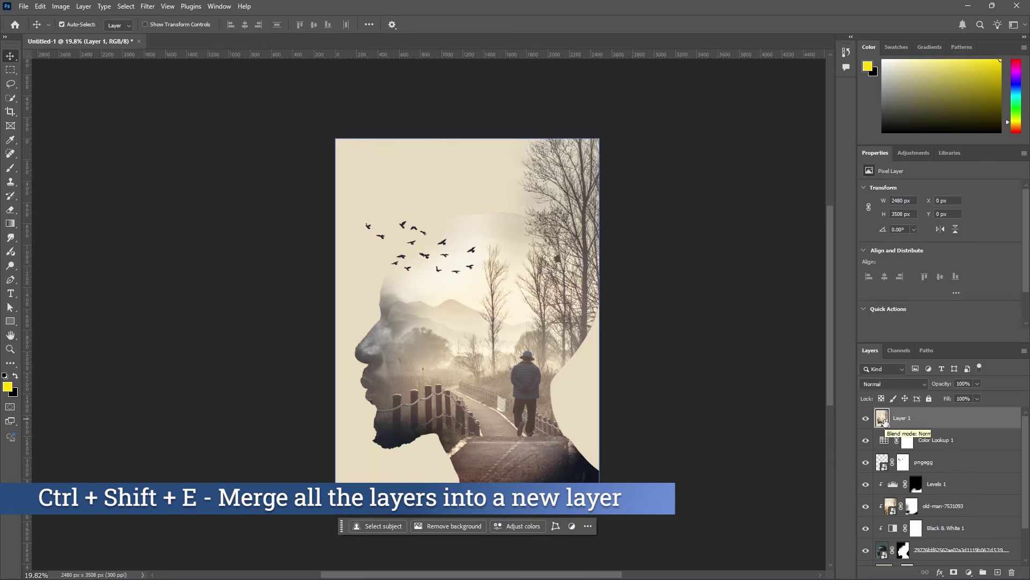
{"action": "right_click", "coordinate": [918, 419]}
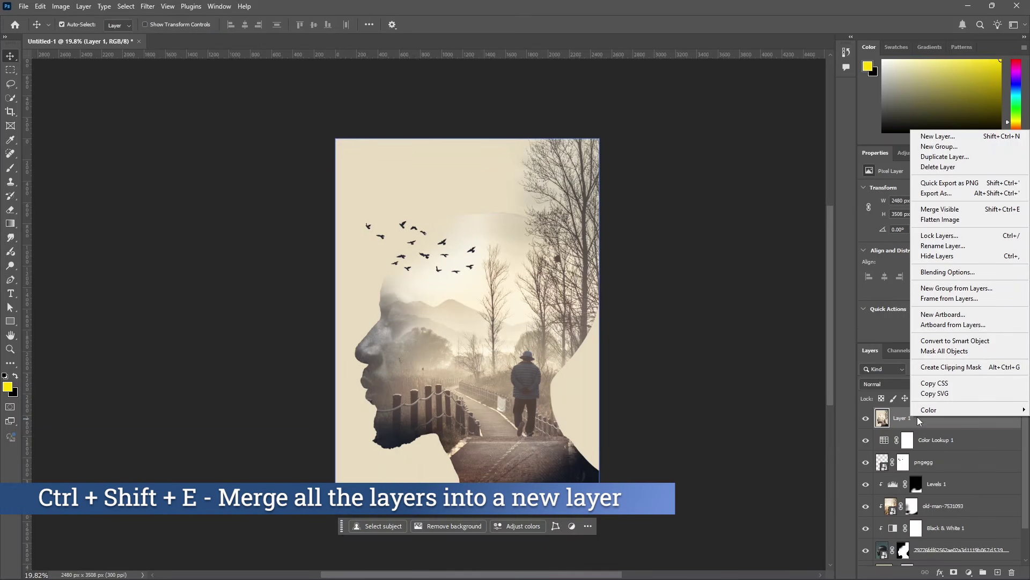
{"action": "left_click", "coordinate": [919, 424]}
{"action": "right_click", "coordinate": [919, 423]}
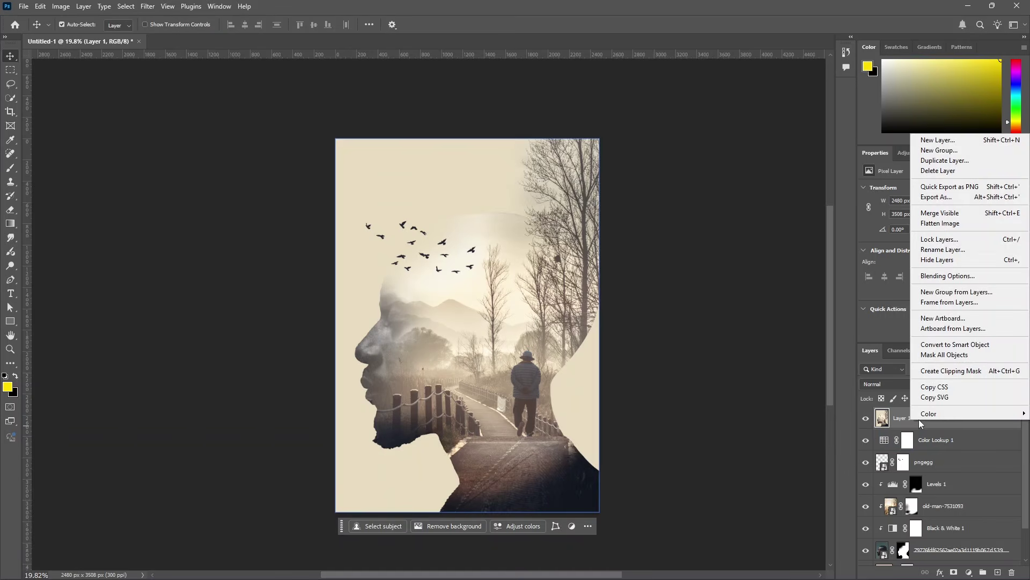
{"action": "left_click", "coordinate": [951, 347]}
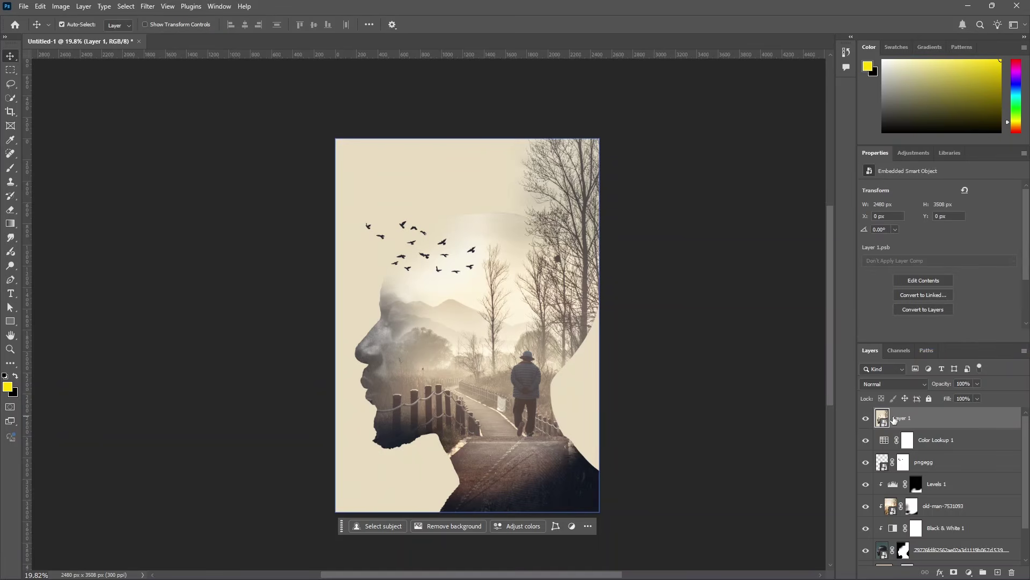
Step: Open the Camera Raw Filter on Layer 1 and set Contrast +6, Highlights -1, Shadows -23, Whites +26, Blacks -14 and Temperature +3
{"action": "left_click", "coordinate": [147, 7]}
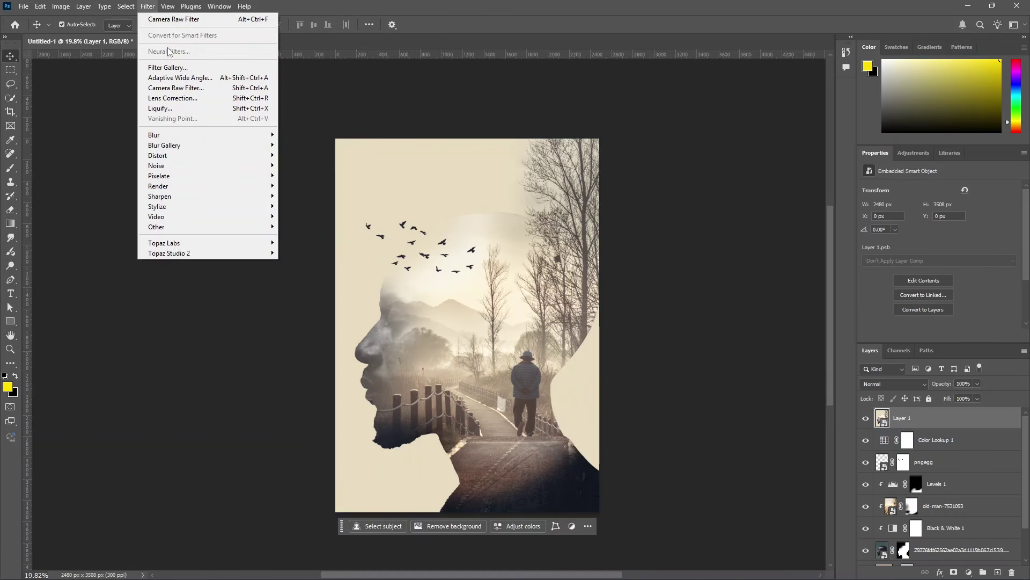
{"action": "left_click", "coordinate": [270, 131]}
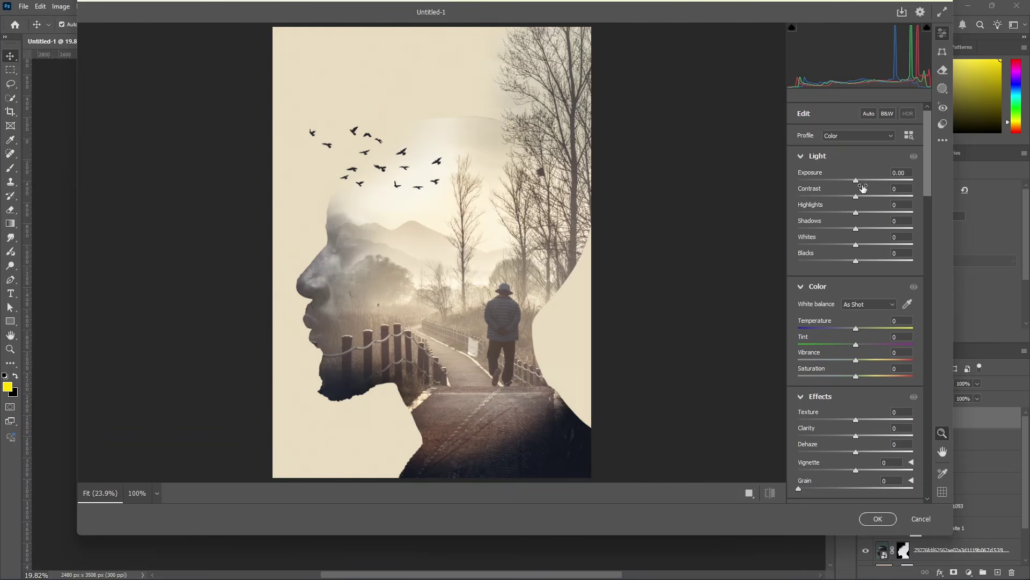
{"action": "left_click_drag", "start_coordinate": [856, 197], "coordinate": [872, 245]}
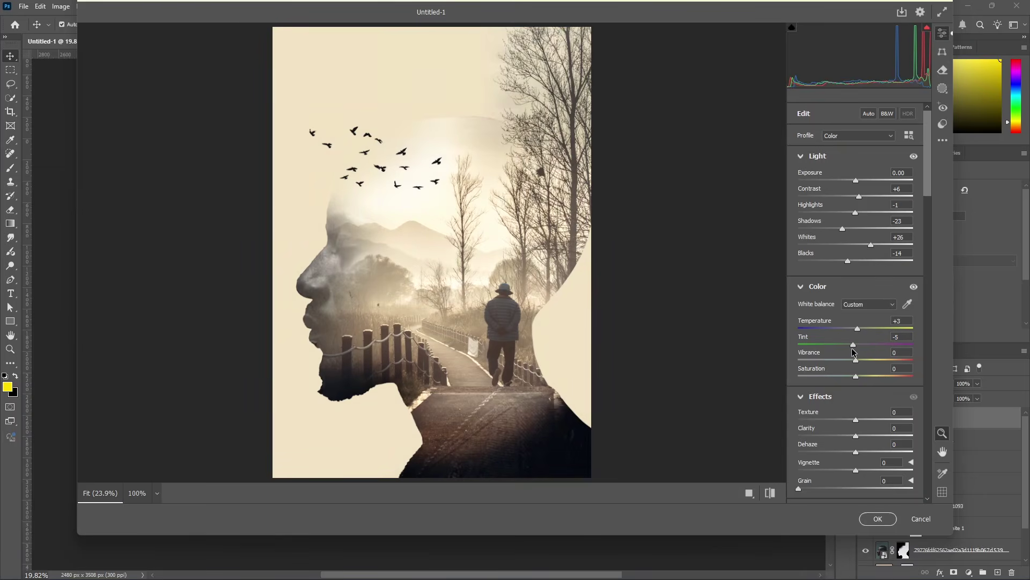
Step: Set the Camera Raw Tint to +4, Vibrance +11, Saturation -9, Texture +18, Clarity -6, Dehaze +9 and Grain 21
{"action": "left_click_drag", "start_coordinate": [853, 345], "coordinate": [859, 345]}
{"action": "left_click_drag", "start_coordinate": [856, 360], "coordinate": [862, 360]}
{"action": "left_click_drag", "start_coordinate": [856, 376], "coordinate": [851, 377]}
{"action": "left_click_drag", "start_coordinate": [855, 451], "coordinate": [876, 455]}
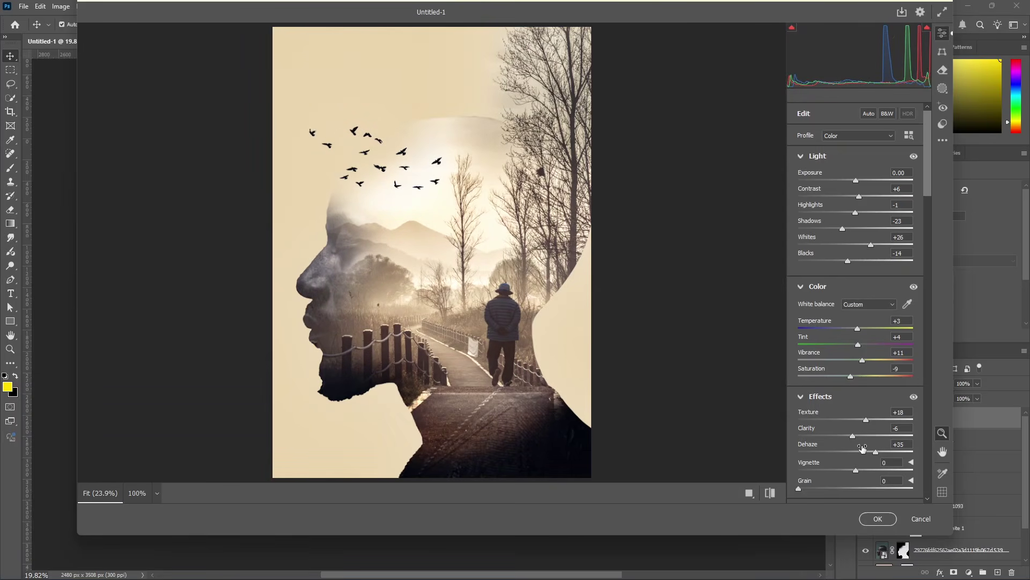
{"action": "left_click_drag", "start_coordinate": [877, 456], "coordinate": [857, 462]}
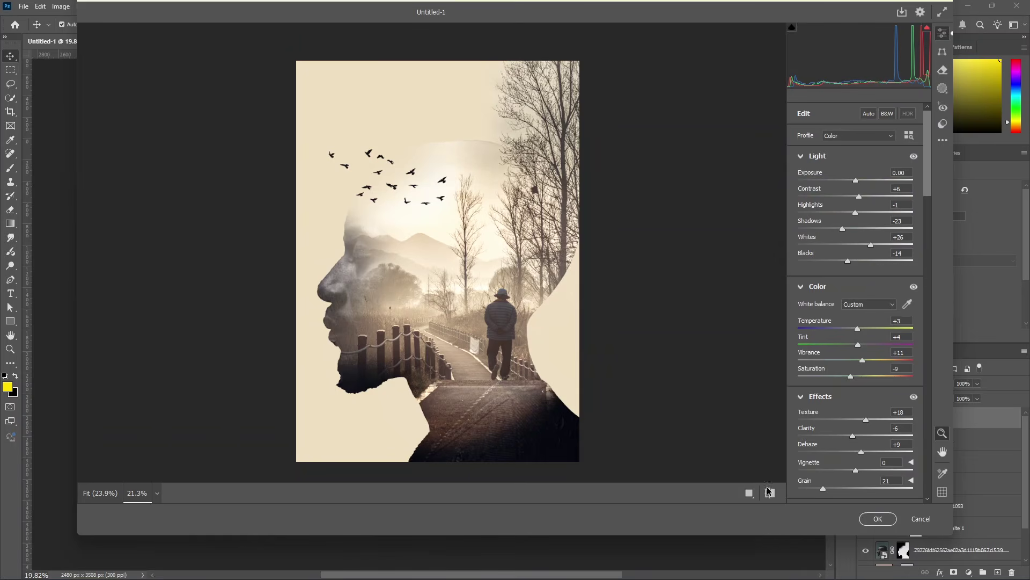
Step: Compare the portrait with and without the Camera Raw edits, and apply the filter to the smart object
{"action": "left_click", "coordinate": [768, 494]}
{"action": "left_click", "coordinate": [768, 495]}
{"action": "left_click", "coordinate": [769, 495]}
{"action": "left_click", "coordinate": [769, 494]}
{"action": "left_click", "coordinate": [768, 495]}
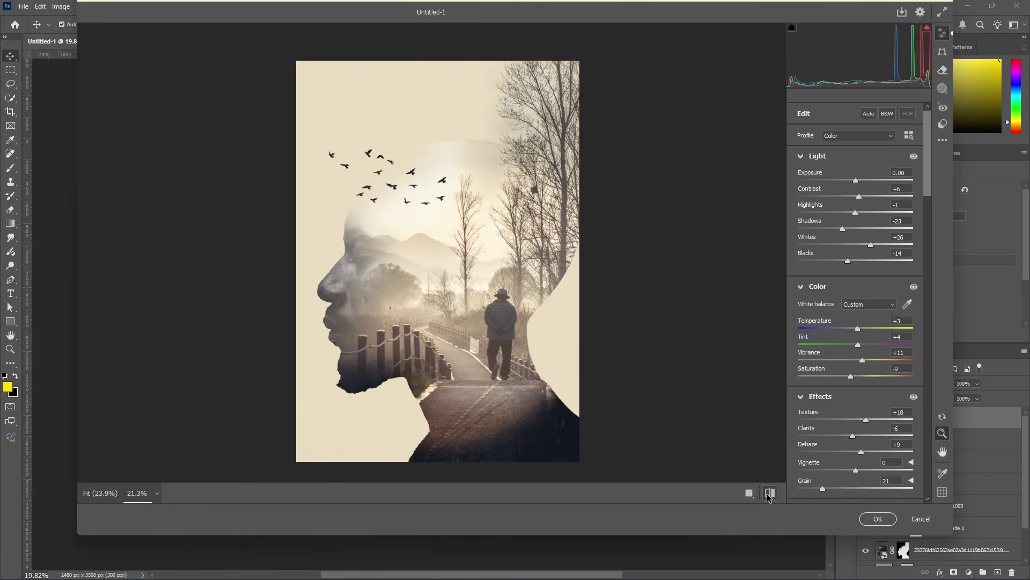
{"action": "left_click", "coordinate": [769, 495]}
{"action": "left_click", "coordinate": [769, 495]}
{"action": "left_click", "coordinate": [768, 495]}
{"action": "left_click", "coordinate": [769, 495]}
{"action": "left_click", "coordinate": [769, 495]}
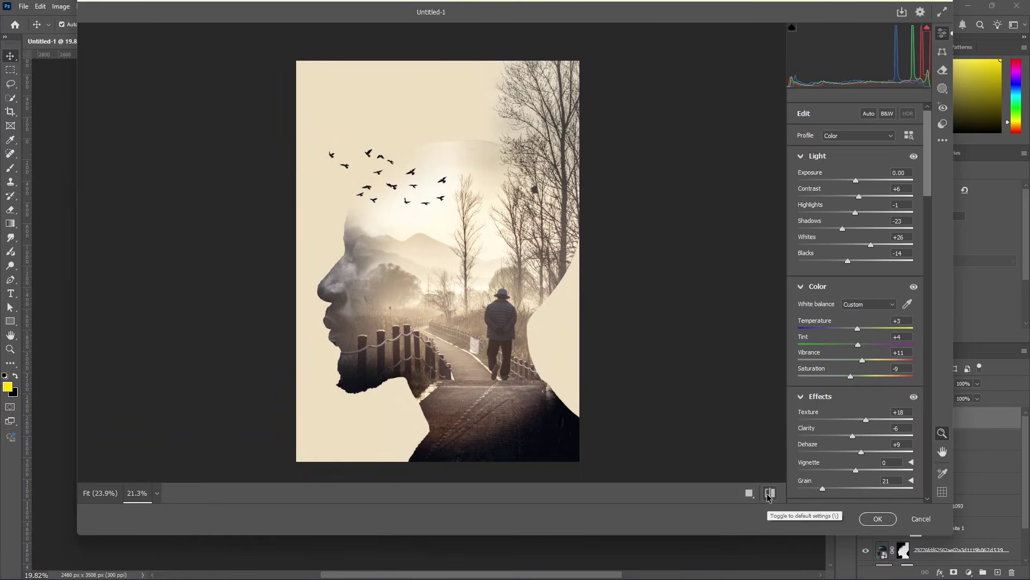
{"action": "left_click", "coordinate": [878, 518]}
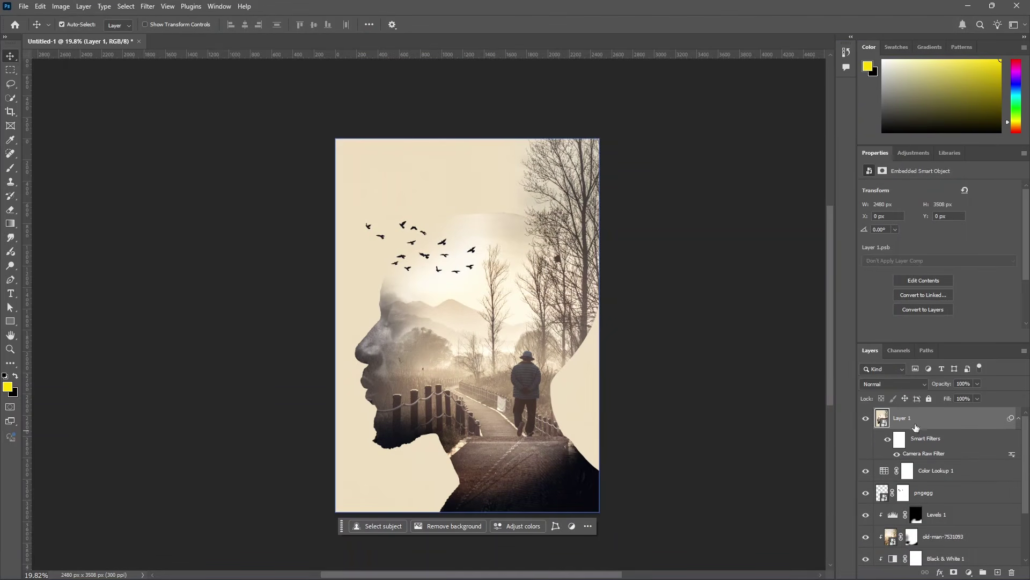
Step: Try the Normal, Dissolve, Linear Burn and Overlay modes in the Camera Raw Filter's blending options on Layer 1
{"action": "left_click", "coordinate": [978, 383]}
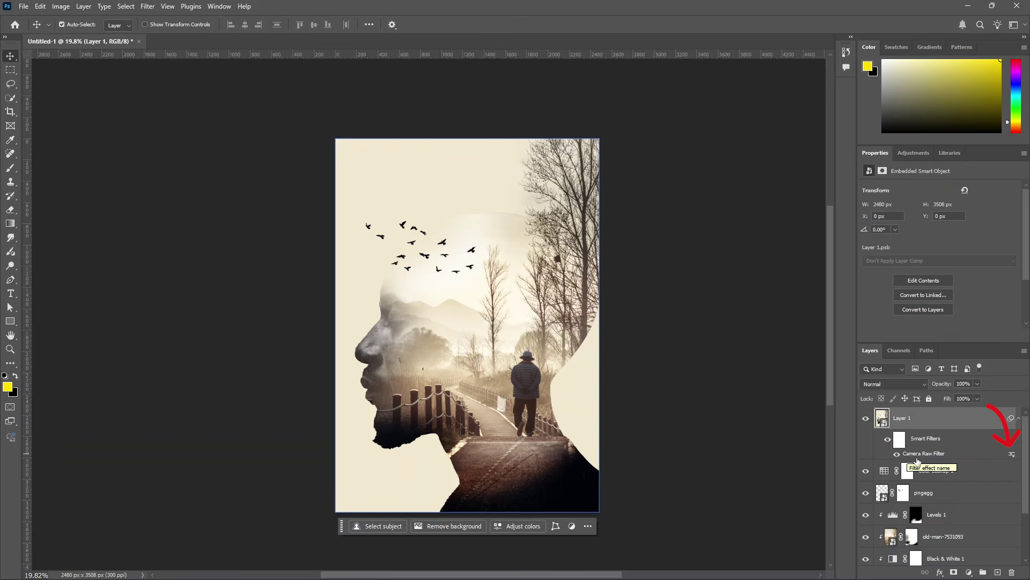
{"action": "double_click", "coordinate": [1012, 456]}
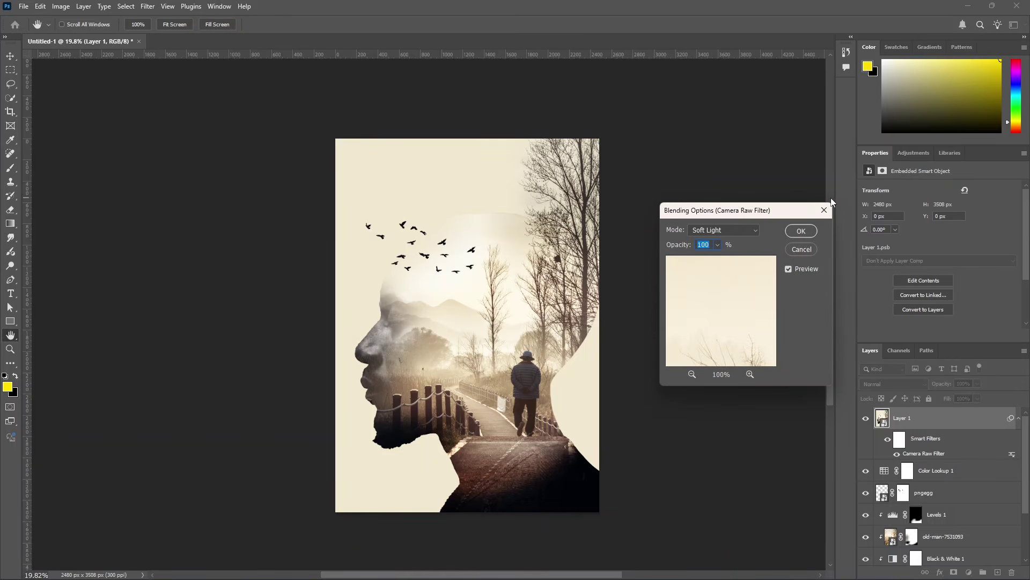
{"action": "left_click", "coordinate": [717, 230]}
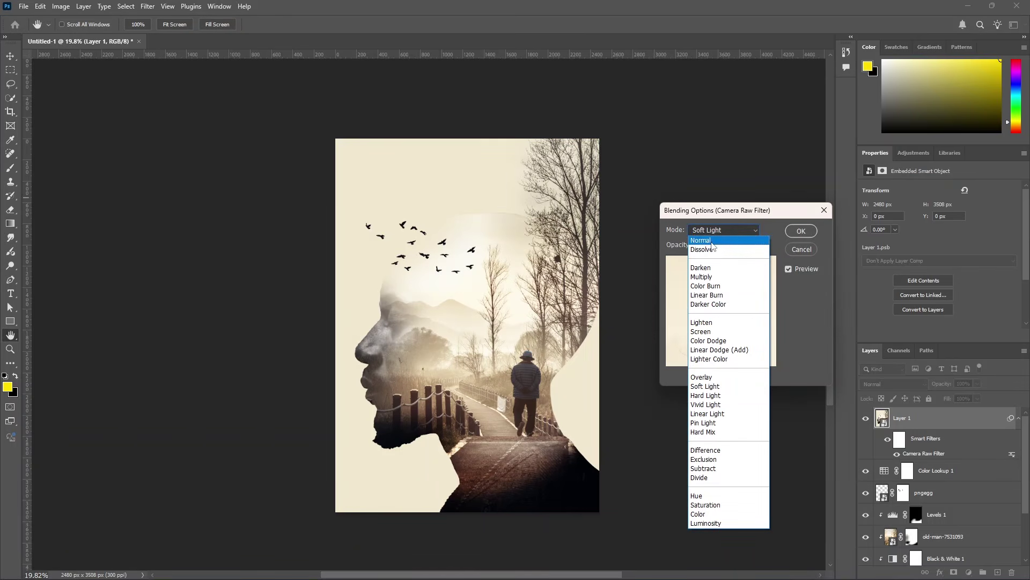
{"action": "left_click", "coordinate": [703, 240]}
{"action": "left_click", "coordinate": [714, 230]}
{"action": "left_click", "coordinate": [712, 250]}
{"action": "left_click", "coordinate": [714, 230]}
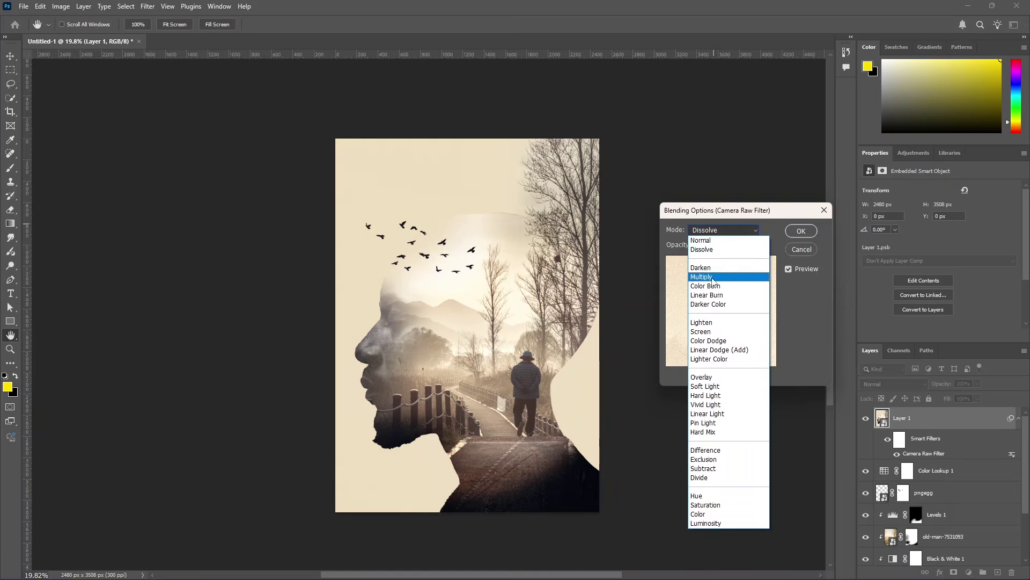
{"action": "left_click", "coordinate": [707, 294]}
{"action": "left_click", "coordinate": [722, 231]}
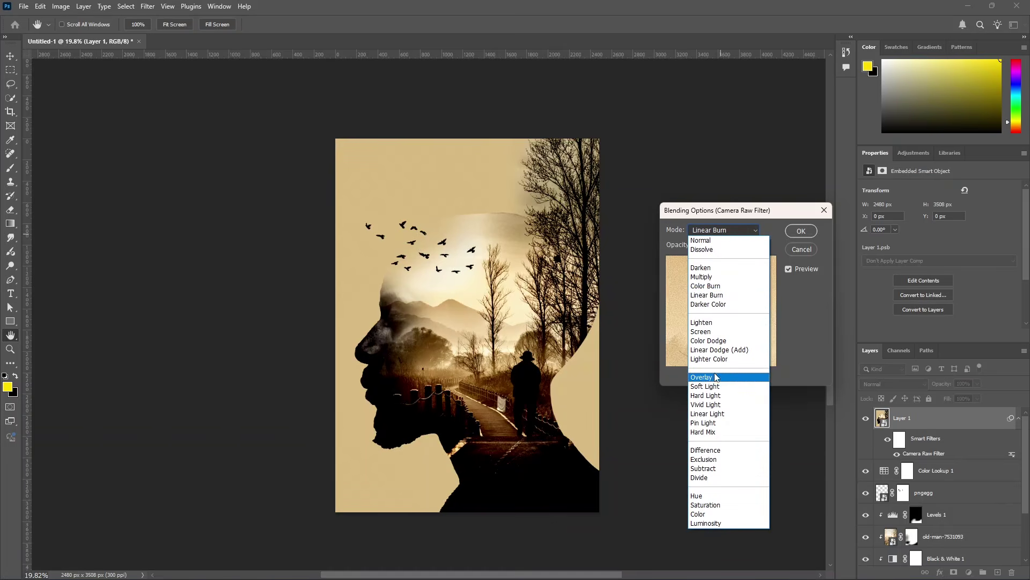
{"action": "left_click", "coordinate": [717, 377]}
Step: Set the Camera Raw smart filter's blend mode to Soft Light and apply the blending options
{"action": "left_click", "coordinate": [733, 232]}
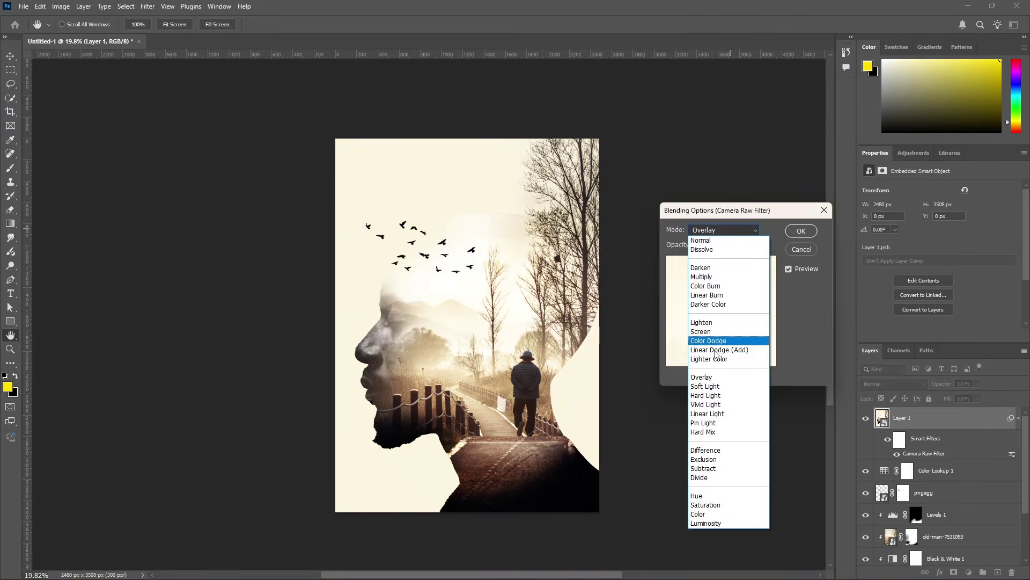
{"action": "left_click", "coordinate": [712, 389]}
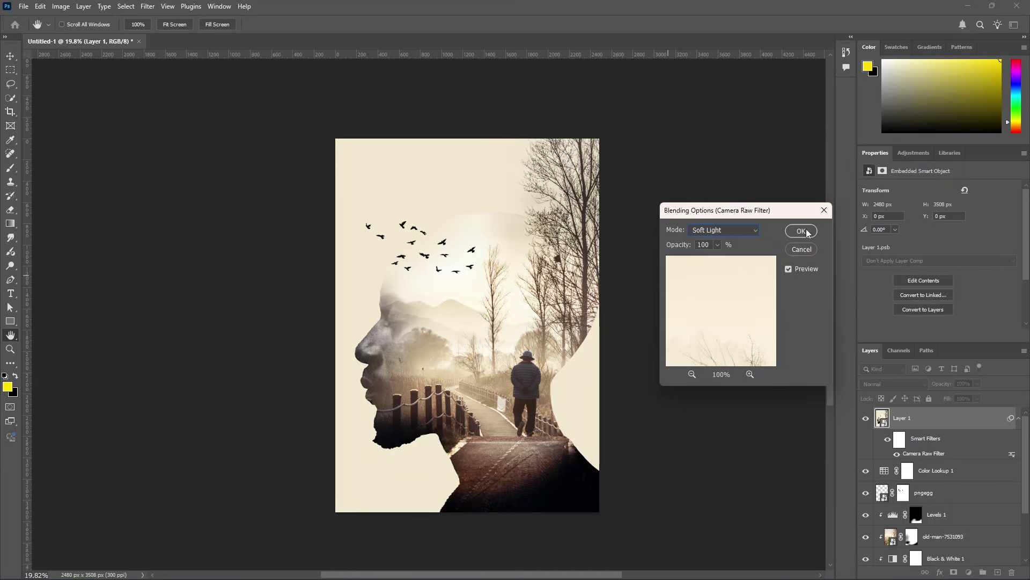
{"action": "left_click", "coordinate": [802, 231]}
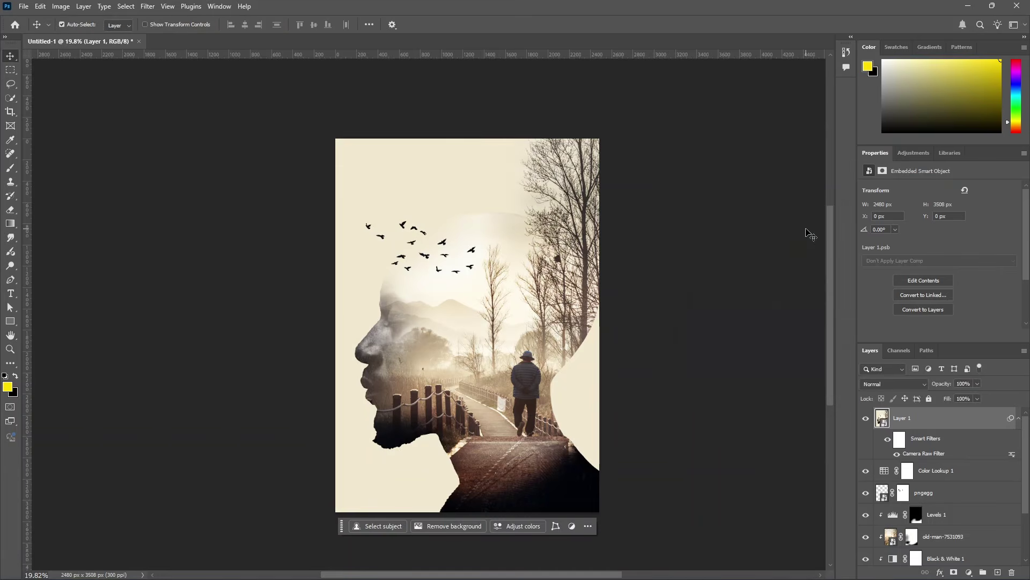
Step: Lower the opacity of Layer 1 slightly, to about 97%
{"action": "left_click", "coordinate": [978, 384]}
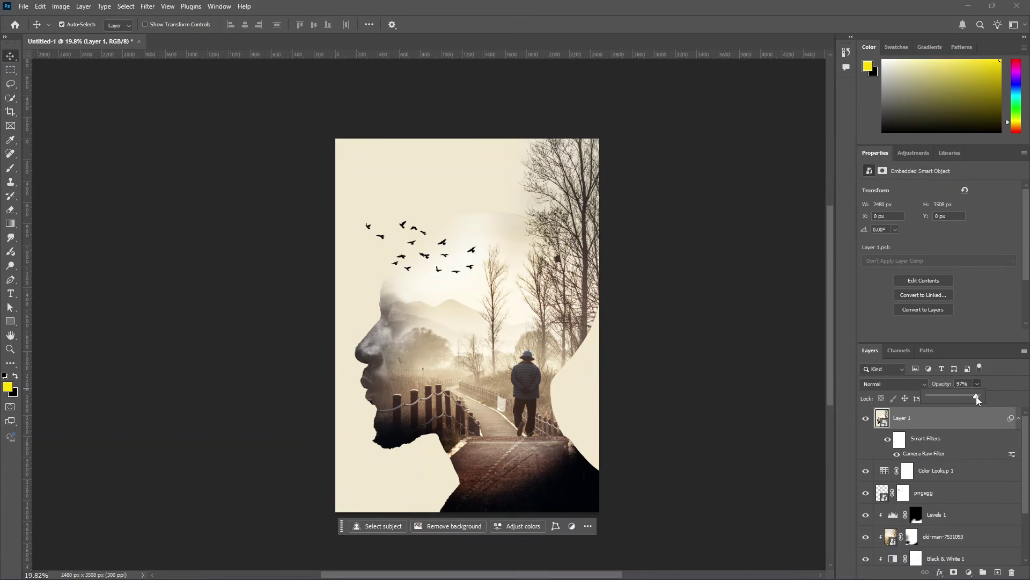